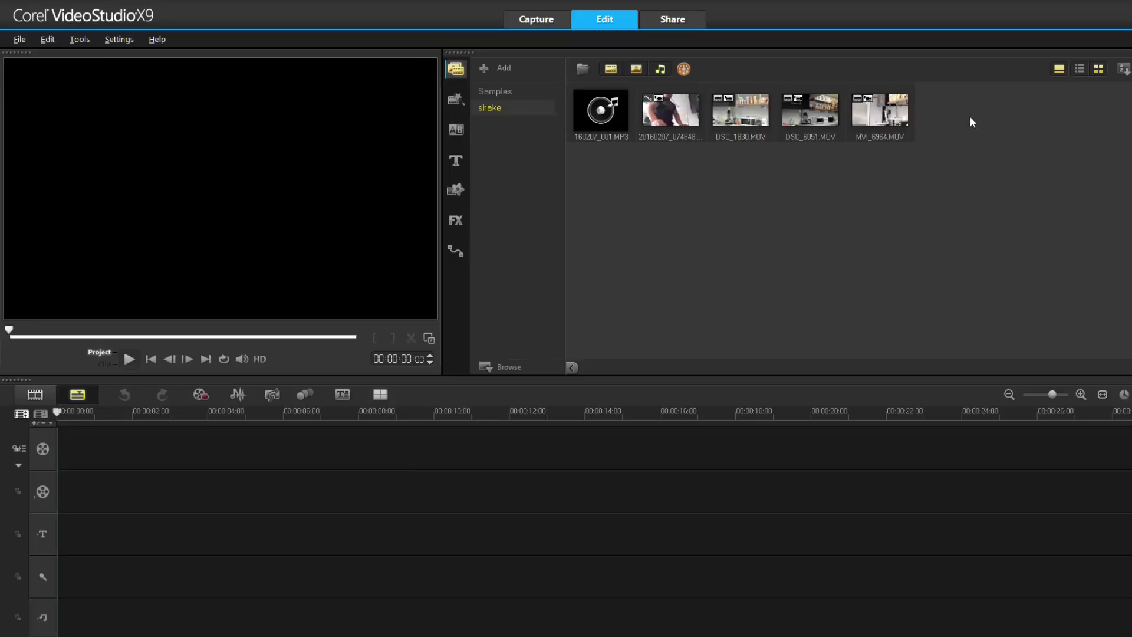
Select the audio file and all four video clips in the shake library folder and open them in the Multi-Camera Editor
drag(970, 118, 592, 160)
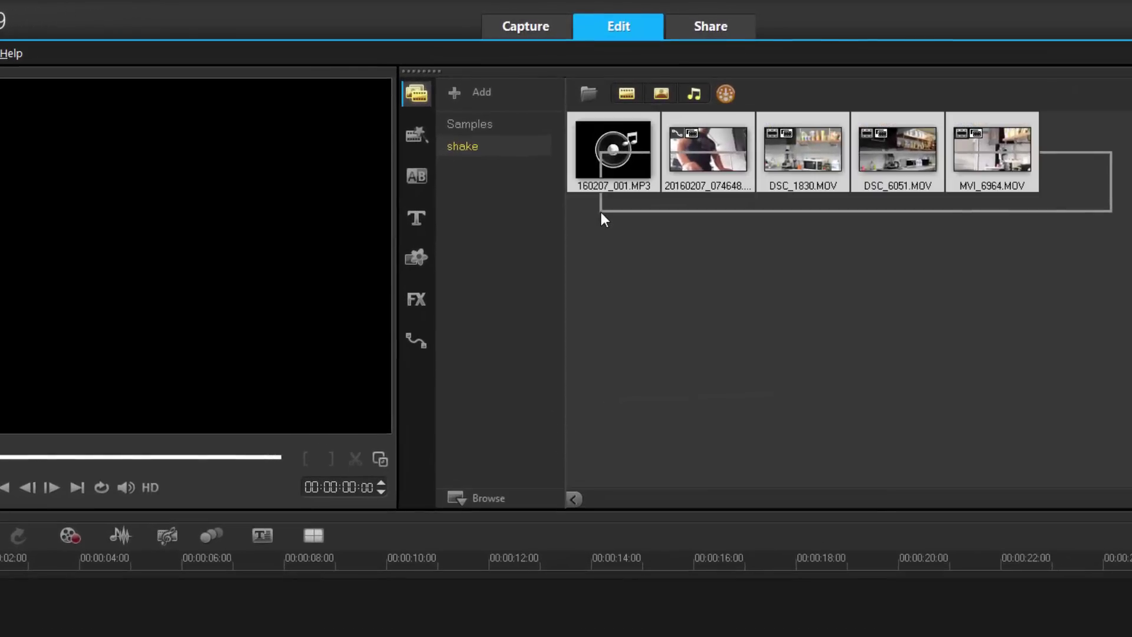
drag(600, 211, 601, 209)
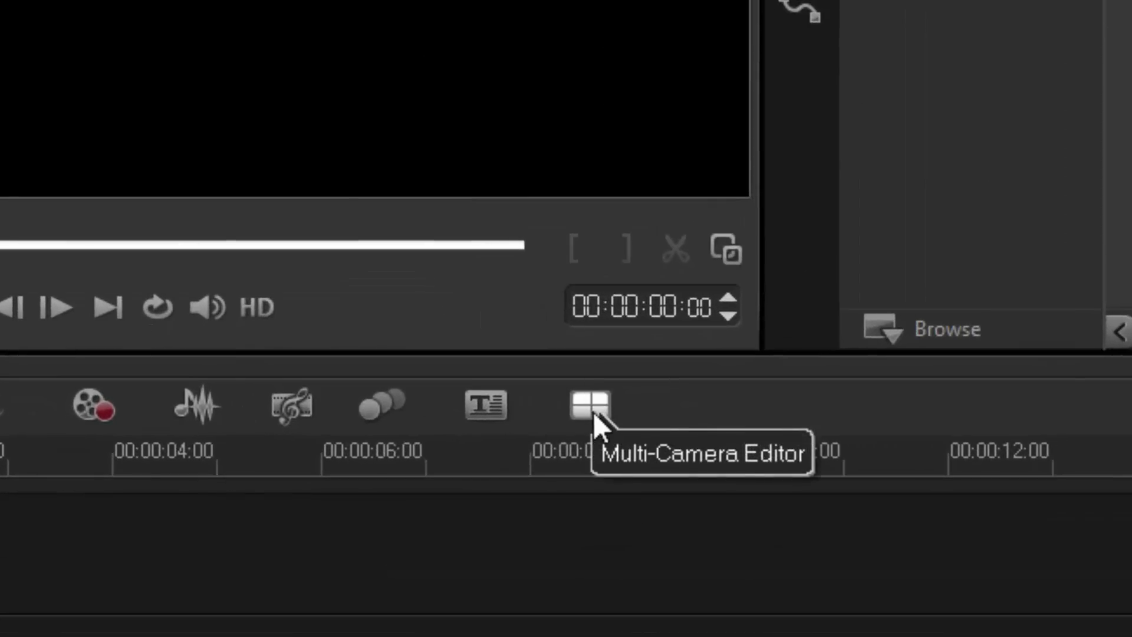
click(590, 405)
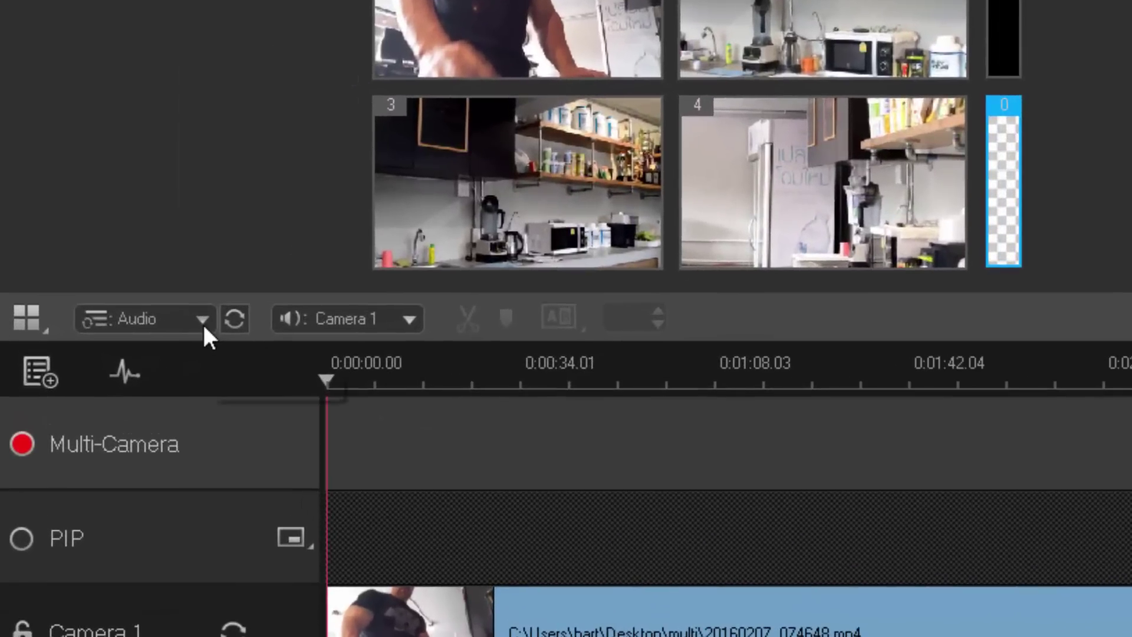
Check the source sync types, keep Audio, and display the audio waveforms of the camera and audio tracks
click(203, 322)
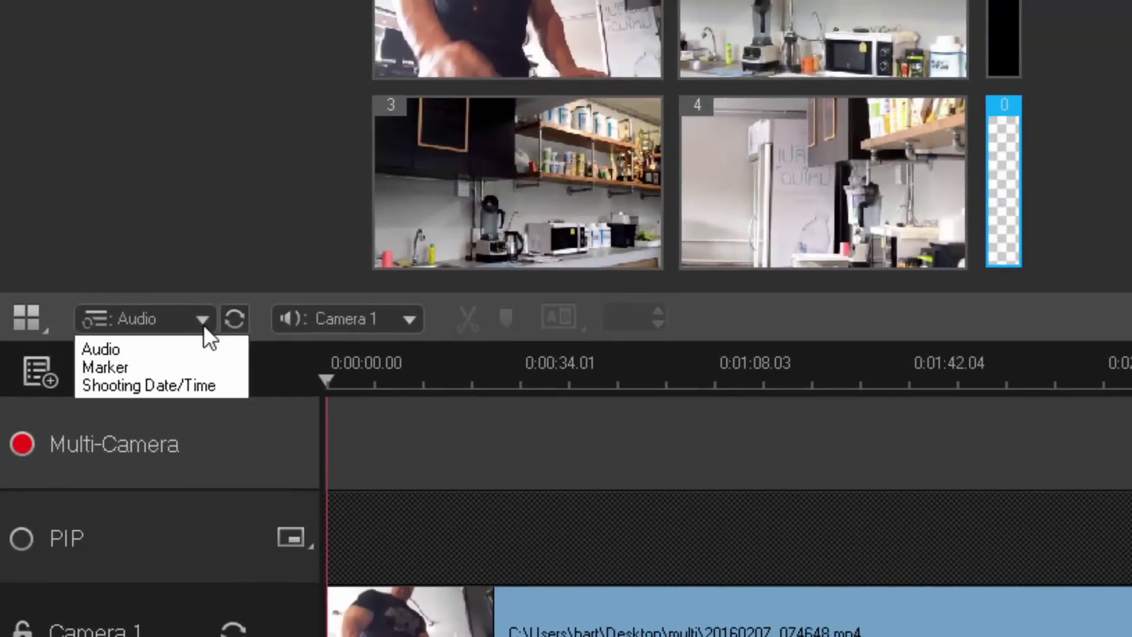
click(203, 322)
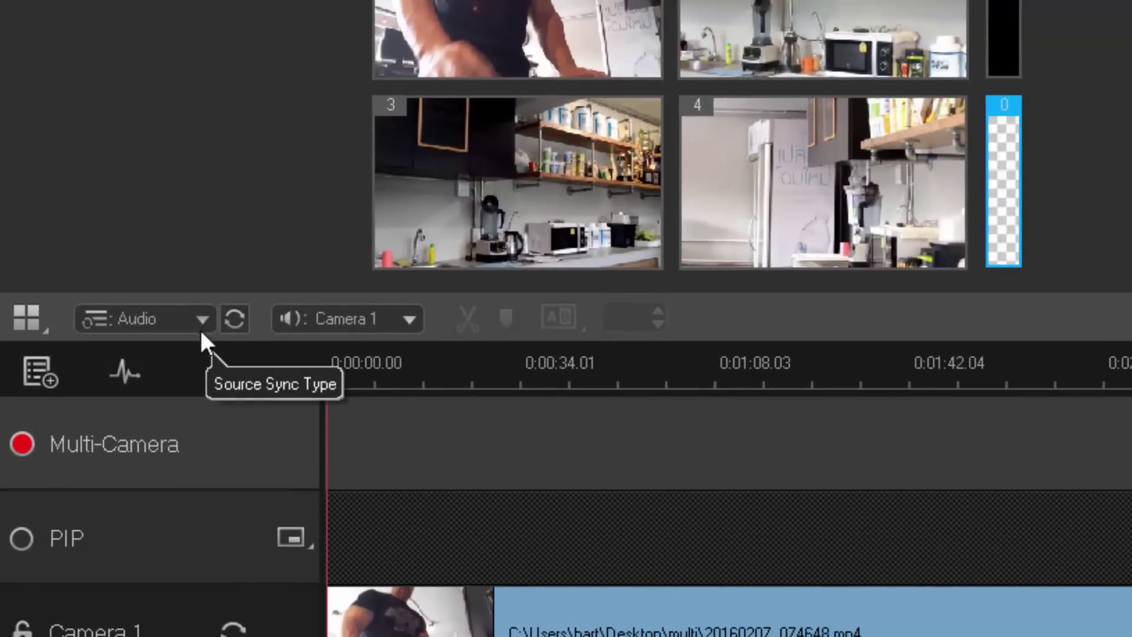
click(131, 372)
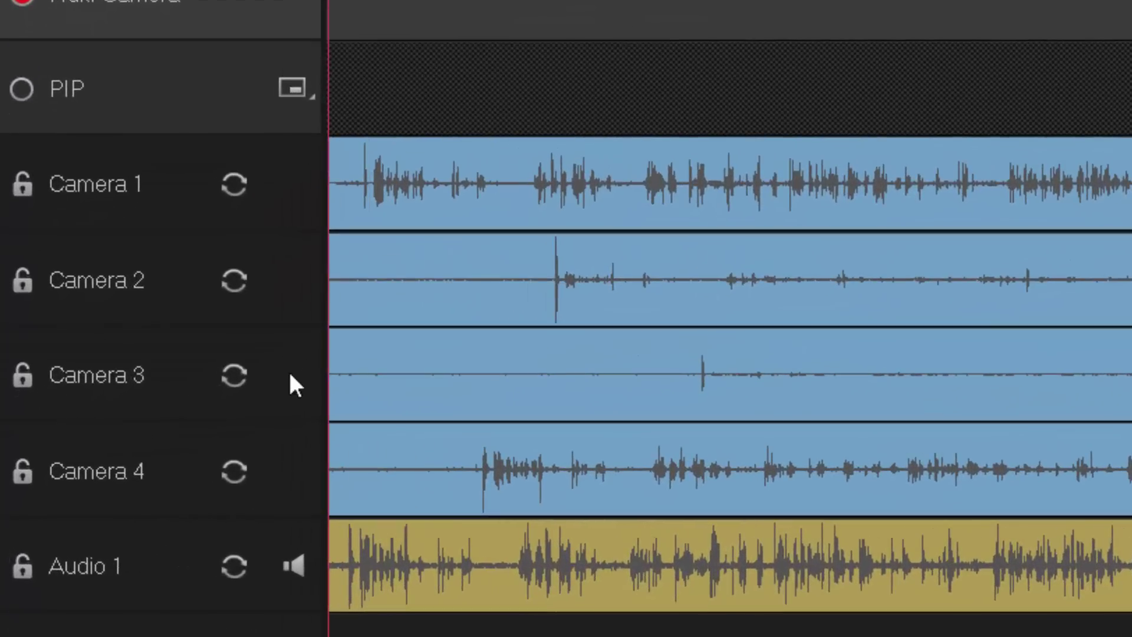
Exclude Camera 3 from syncing and synchronize the remaining sources by audio
click(237, 381)
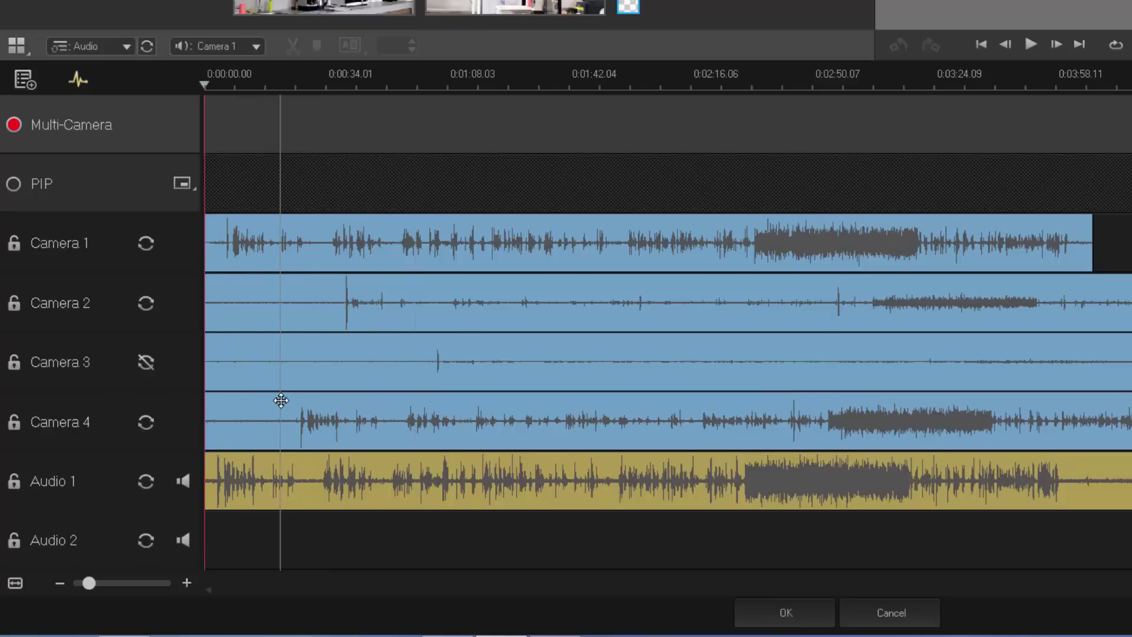
click(147, 48)
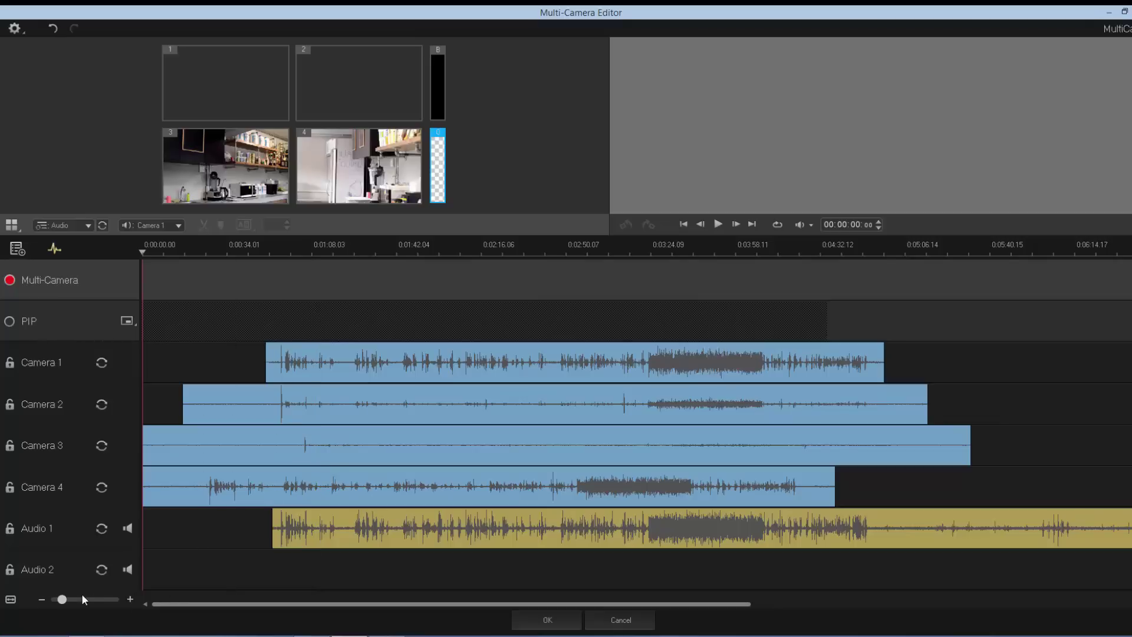
Manually shift the Camera 3 and Camera 4 clips so their clap spikes line up with the other tracks' waveforms
drag(62, 599, 85, 600)
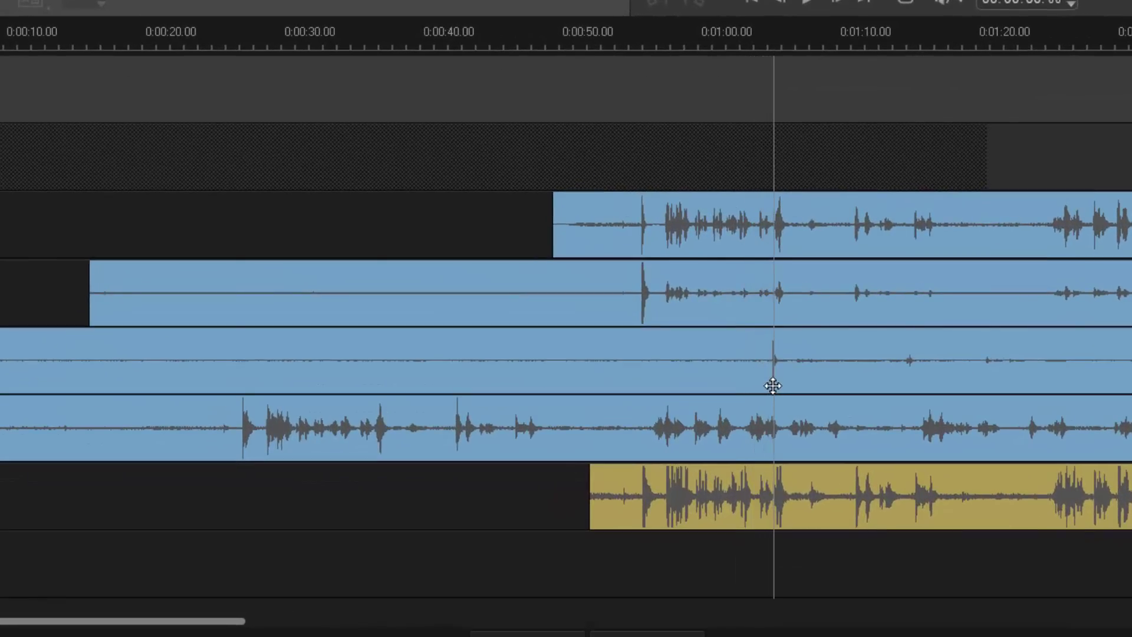
click(773, 386)
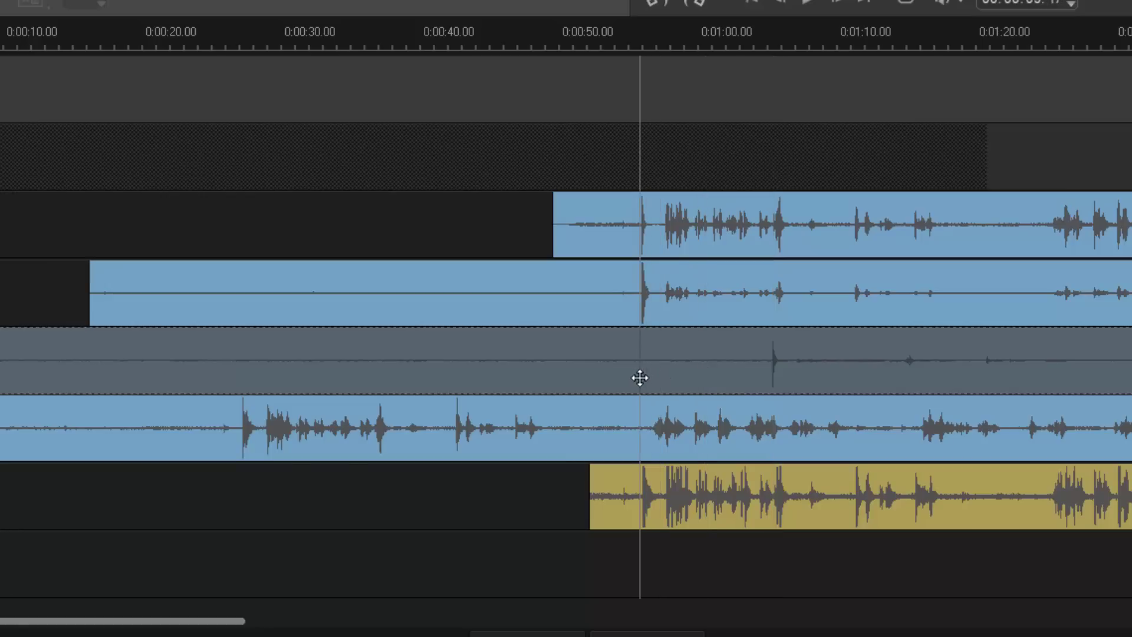
drag(639, 377, 639, 377)
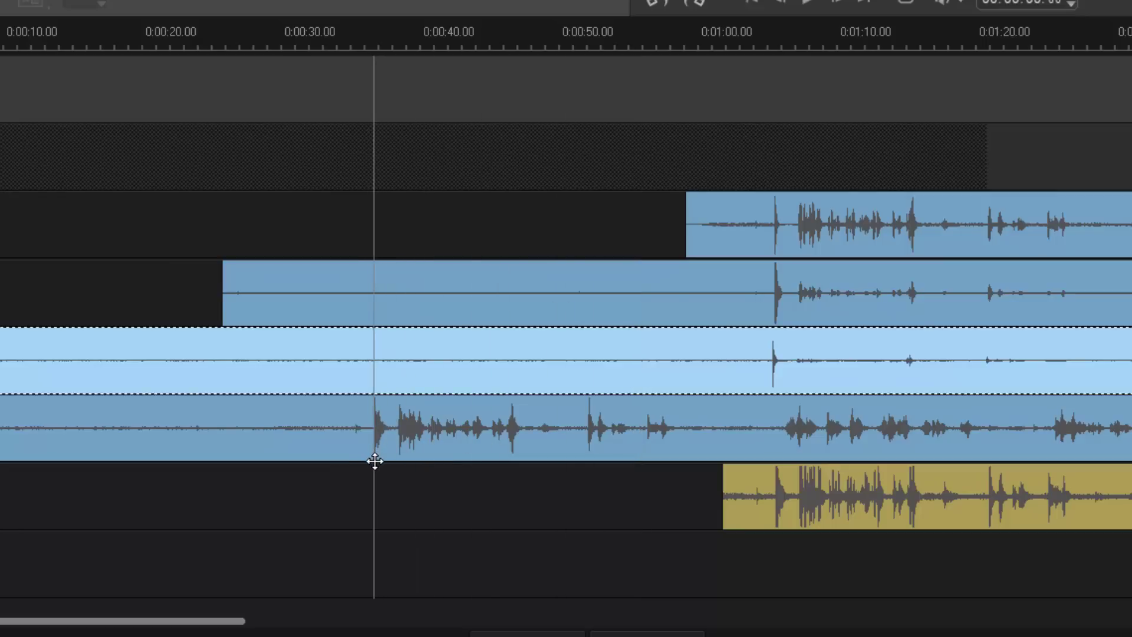
drag(377, 458, 773, 437)
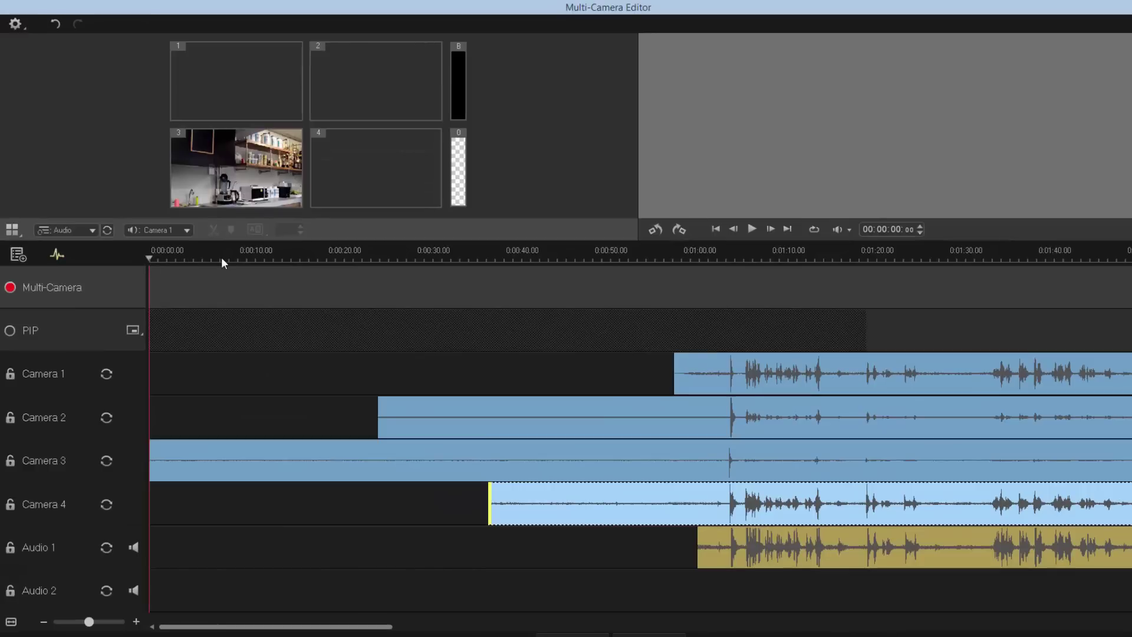
Scrub past the aligned clap in all four views and start the multi-camera track with Camera 1 just after it
drag(221, 260, 590, 281)
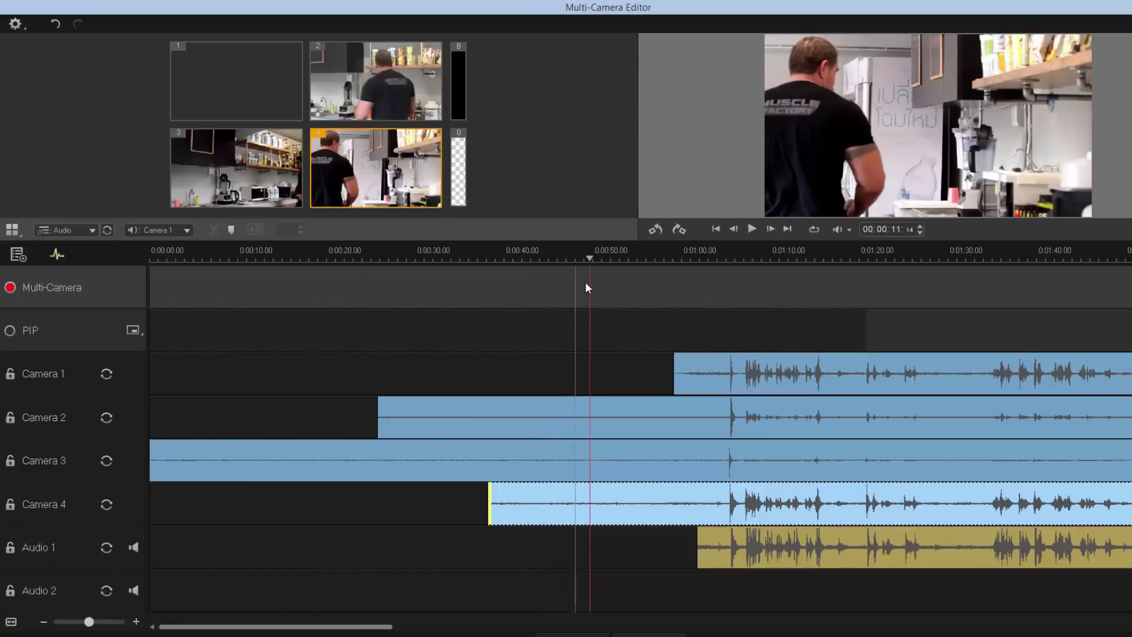
drag(611, 260, 728, 274)
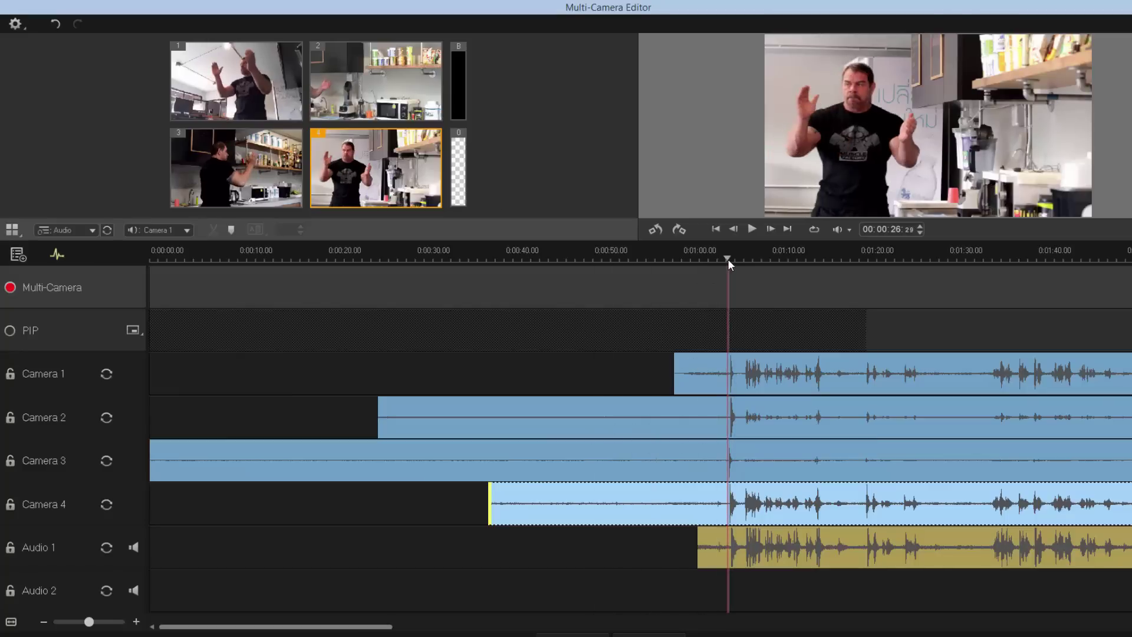
drag(727, 259, 741, 260)
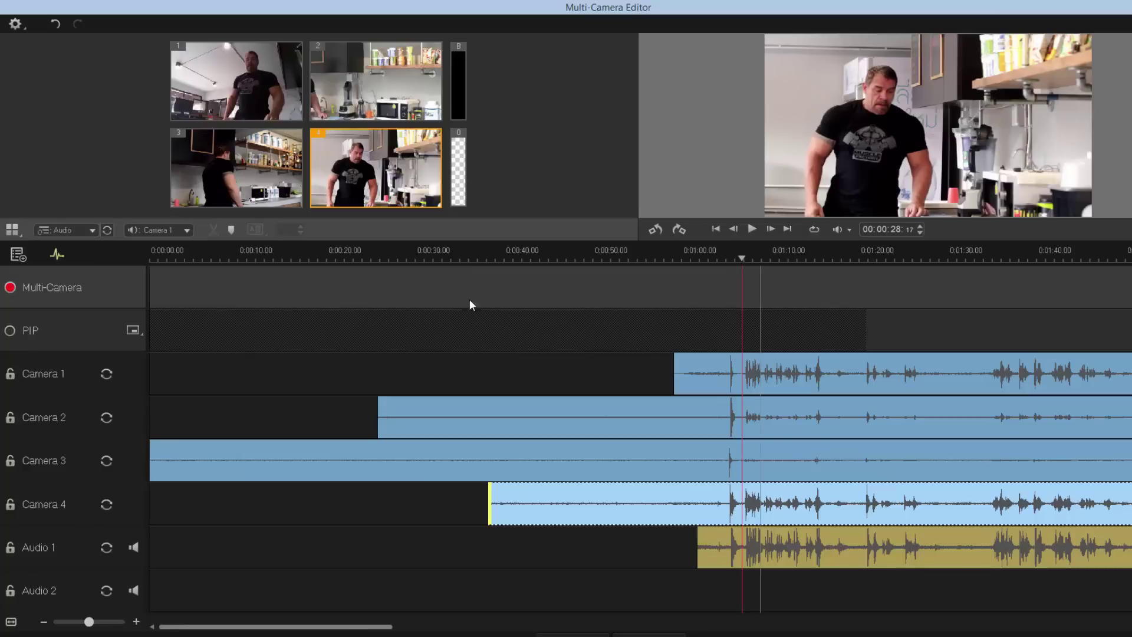
click(200, 100)
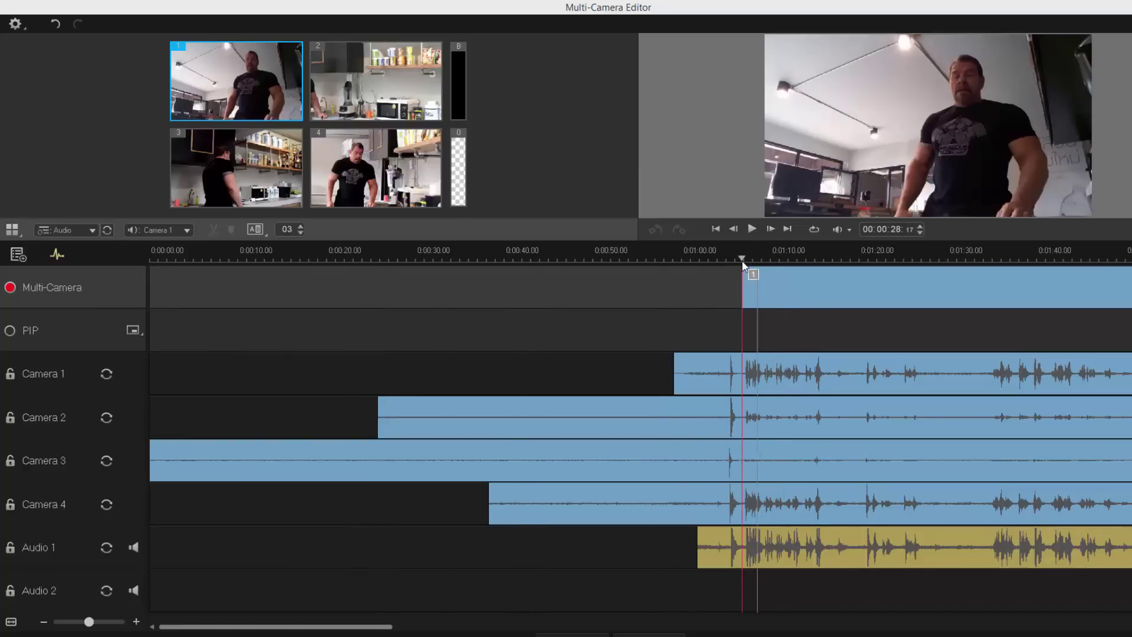
Cut the multi-camera track to Camera 4 at 00:01:14:15 and back to Camera 1 at 00:01:24:26
drag(741, 257, 811, 266)
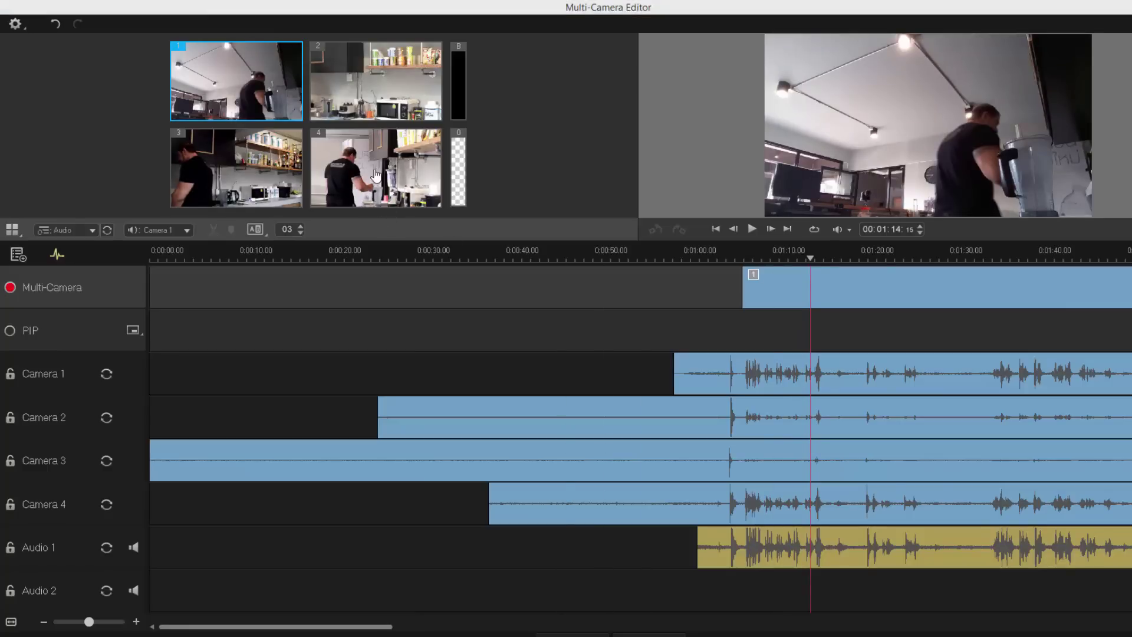
click(357, 194)
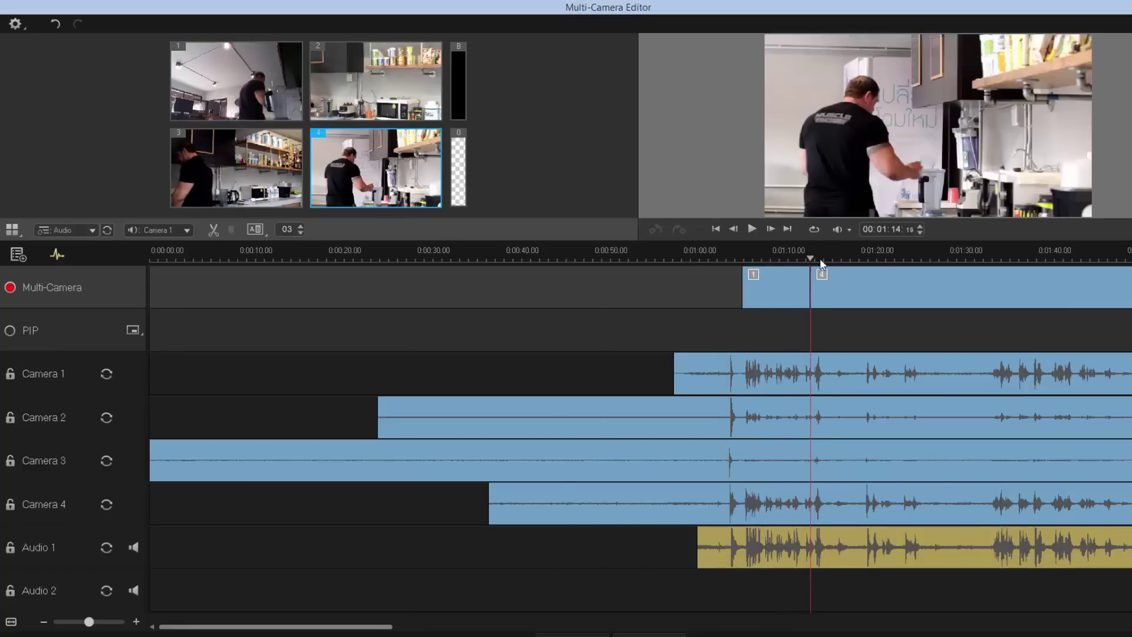
drag(810, 257, 902, 268)
click(236, 103)
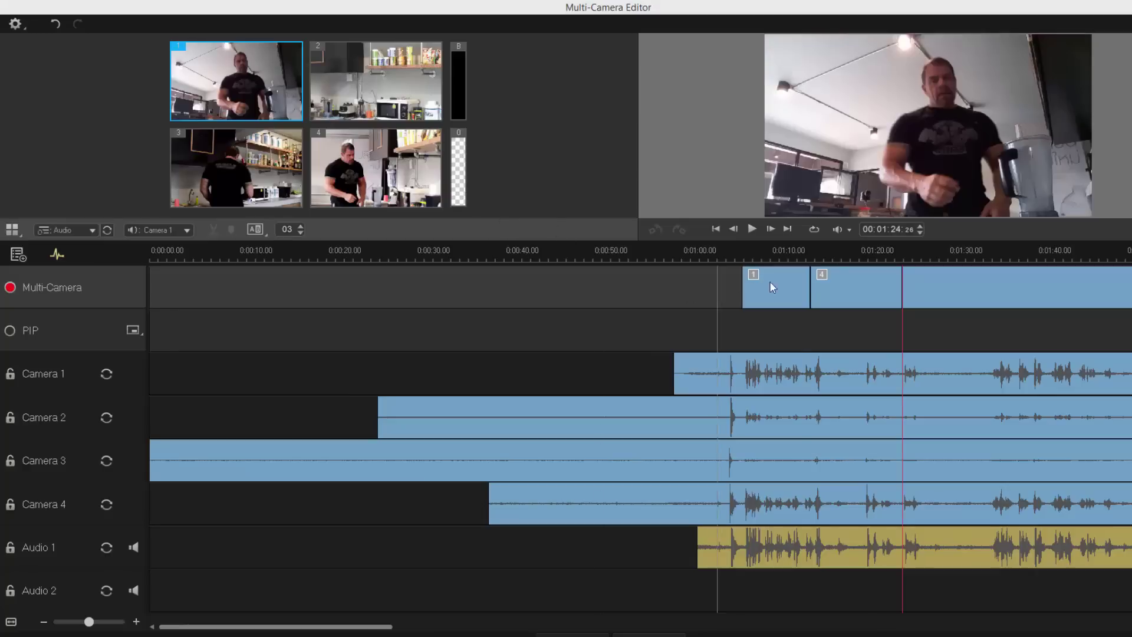
click(908, 261)
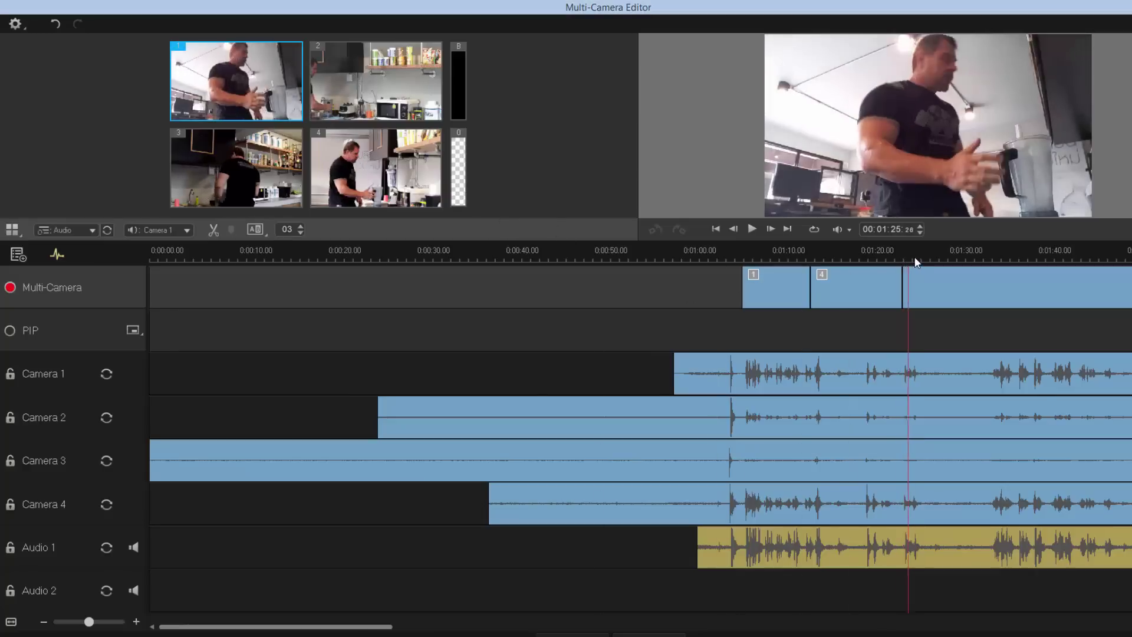
drag(916, 261, 954, 261)
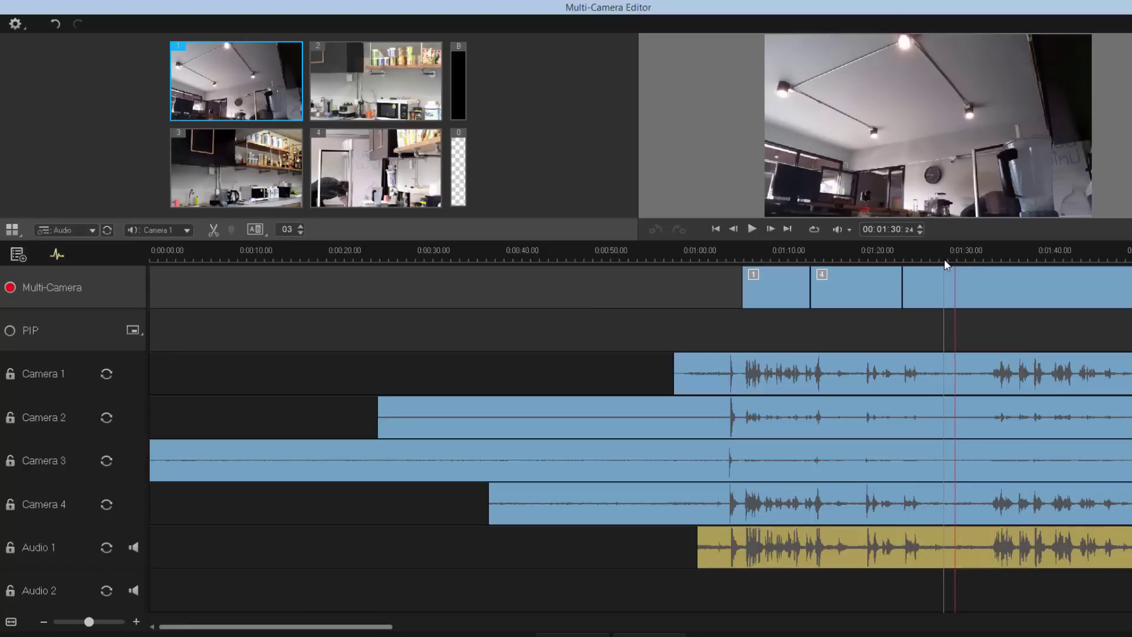
Inspect the Camera 4 segment's source options and its cut boundary with the following Camera 1 segment
right_click(824, 287)
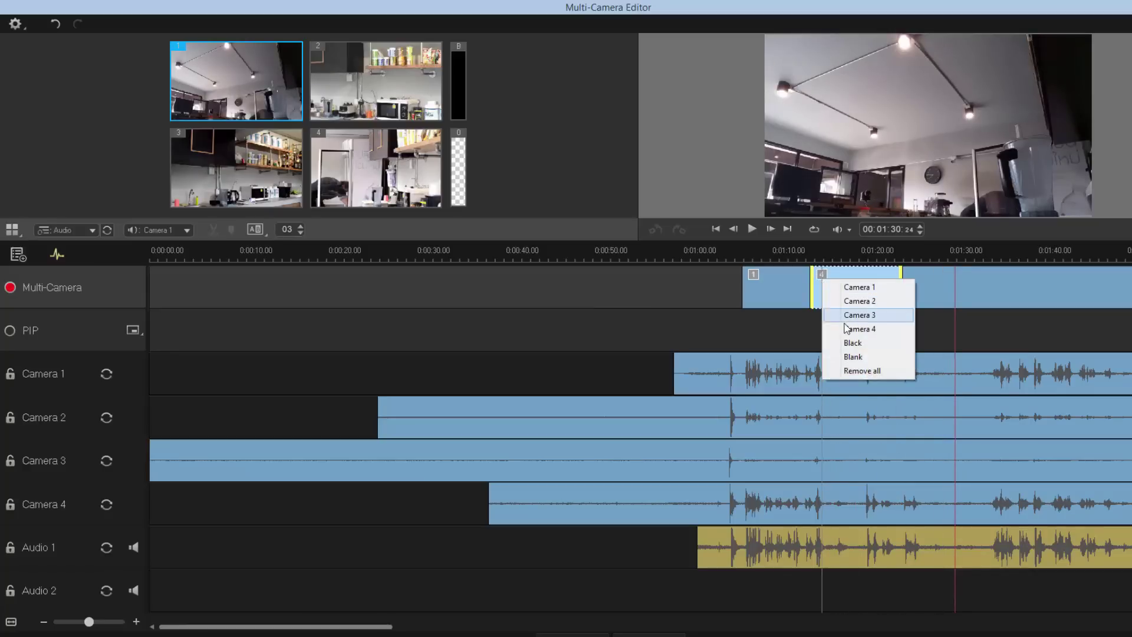
click(822, 274)
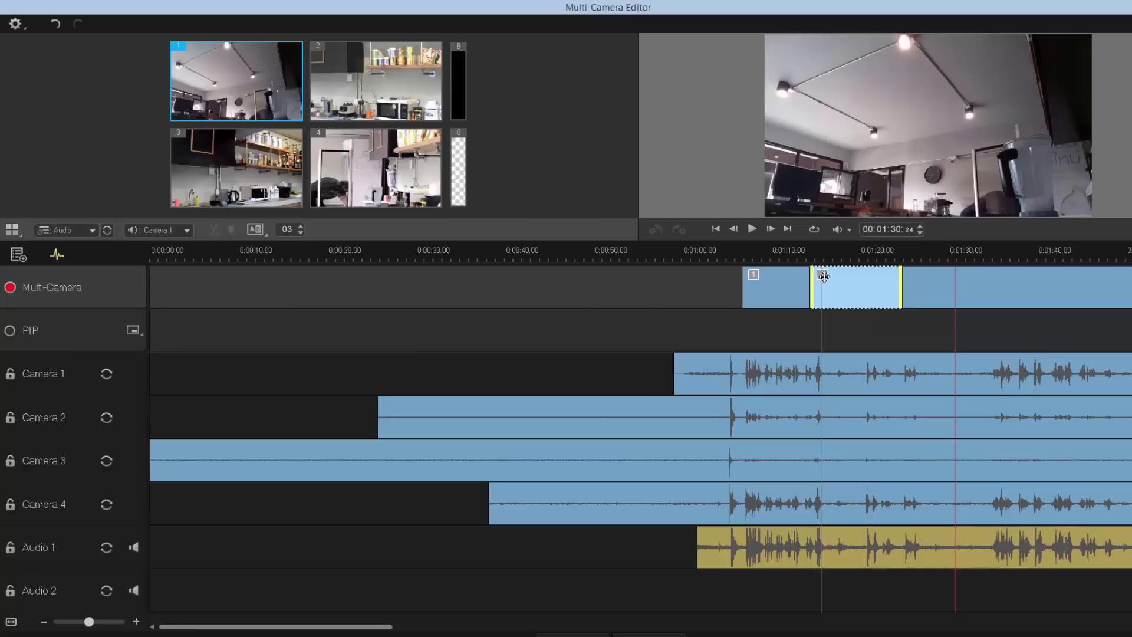
click(905, 288)
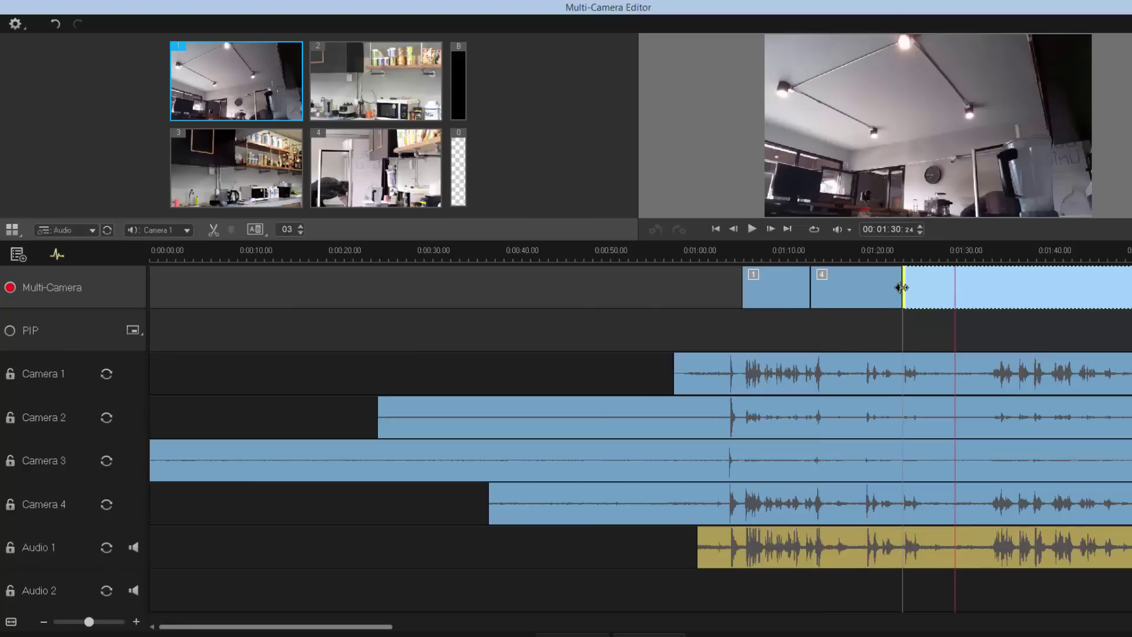
click(887, 284)
mouse_move(910, 285)
mouse_down()
mouse_move(930, 284)
mouse_move(873, 283)
mouse_move(898, 281)
mouse_up()
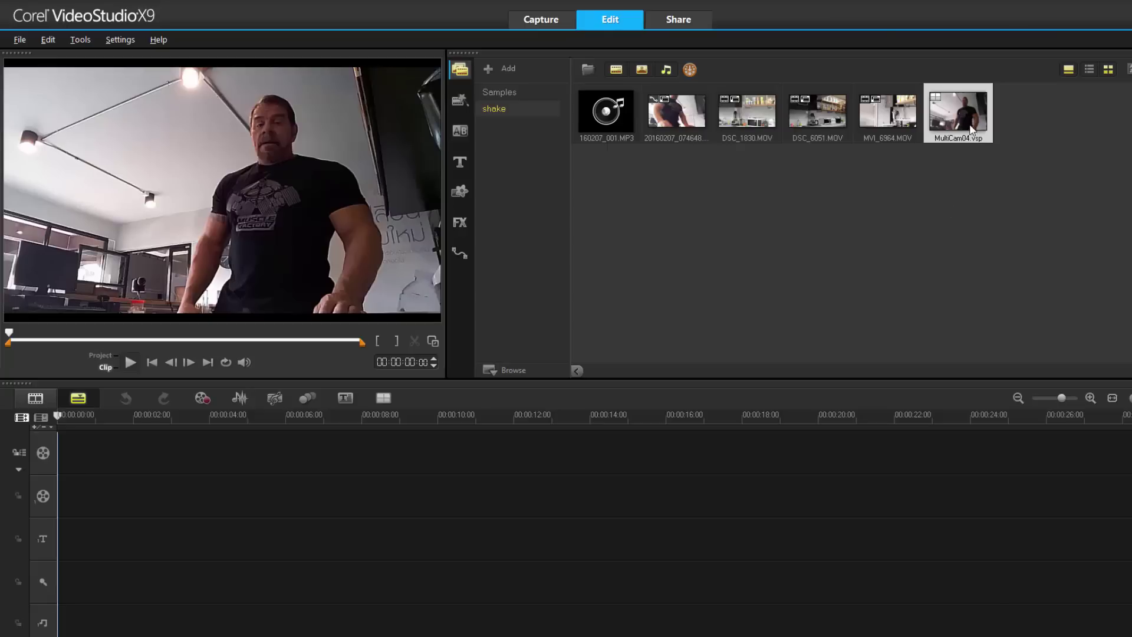
Place MultiCam04.vsp on the main video track of the empty timeline and play back the project
drag(970, 129, 783, 456)
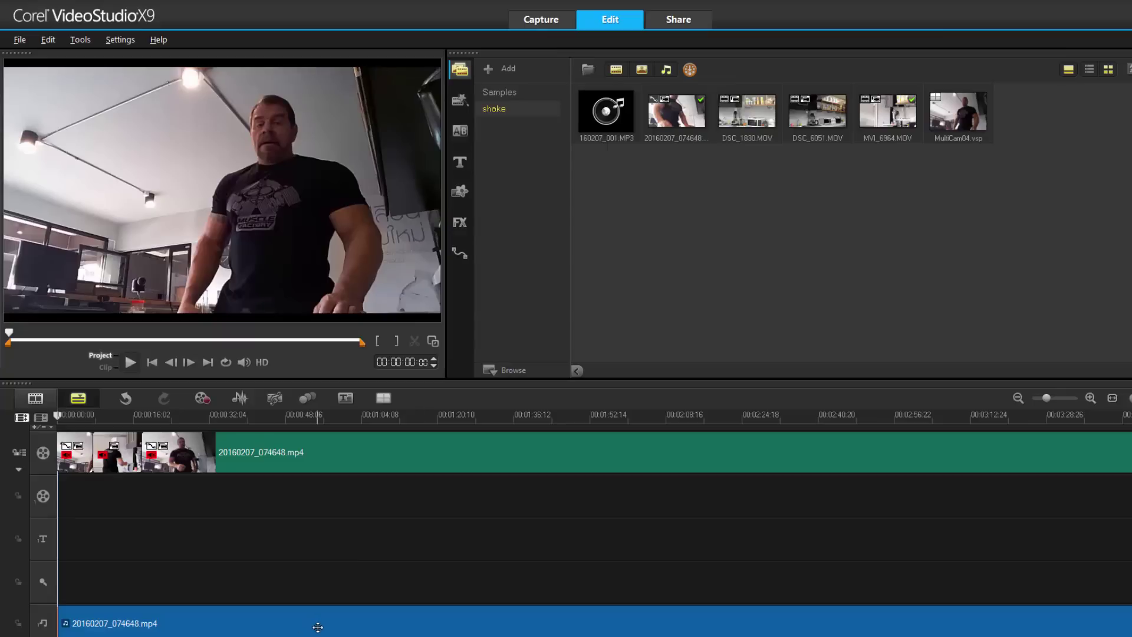
click(133, 363)
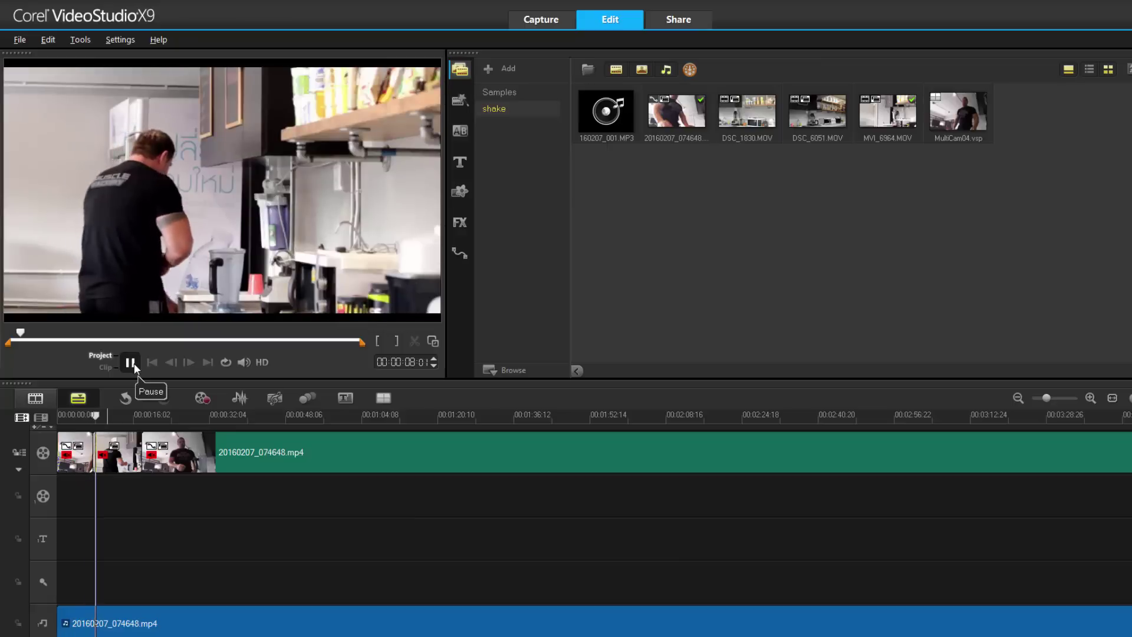
click(133, 363)
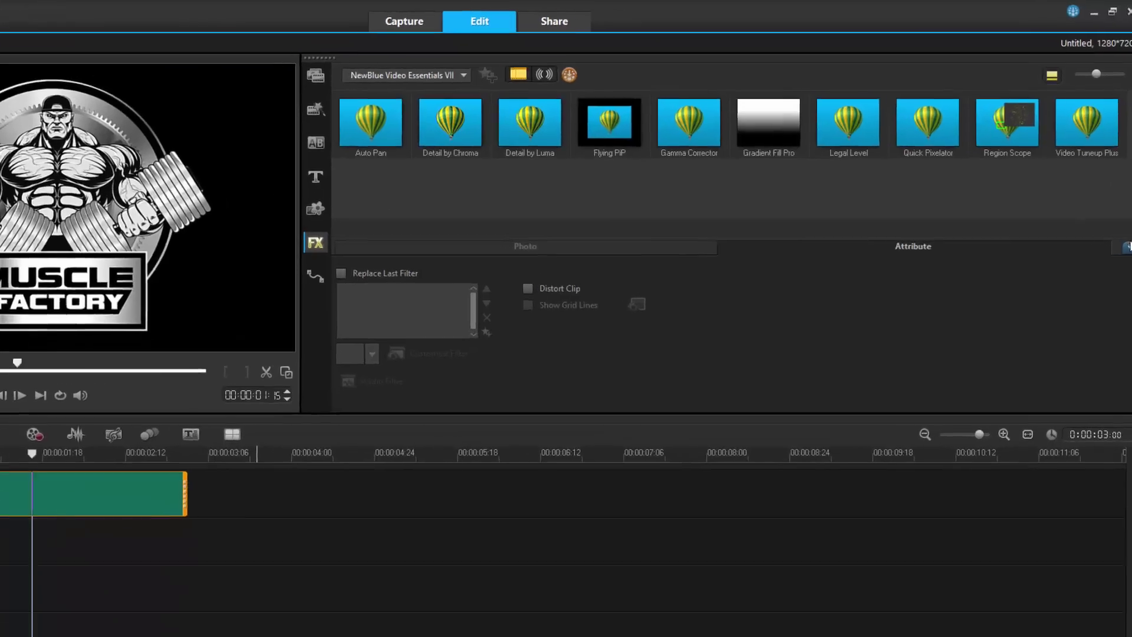
Apply the NewBlue Gradient Fill Pro filter to the logo photo clip on the timeline
click(851, 220)
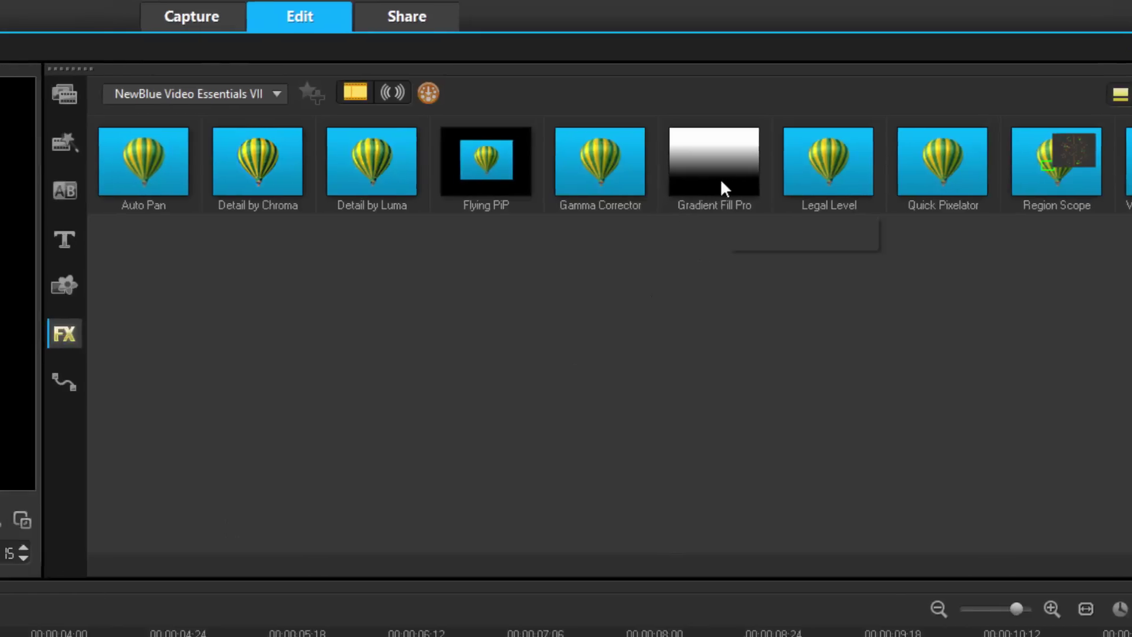
drag(647, 175, 413, 561)
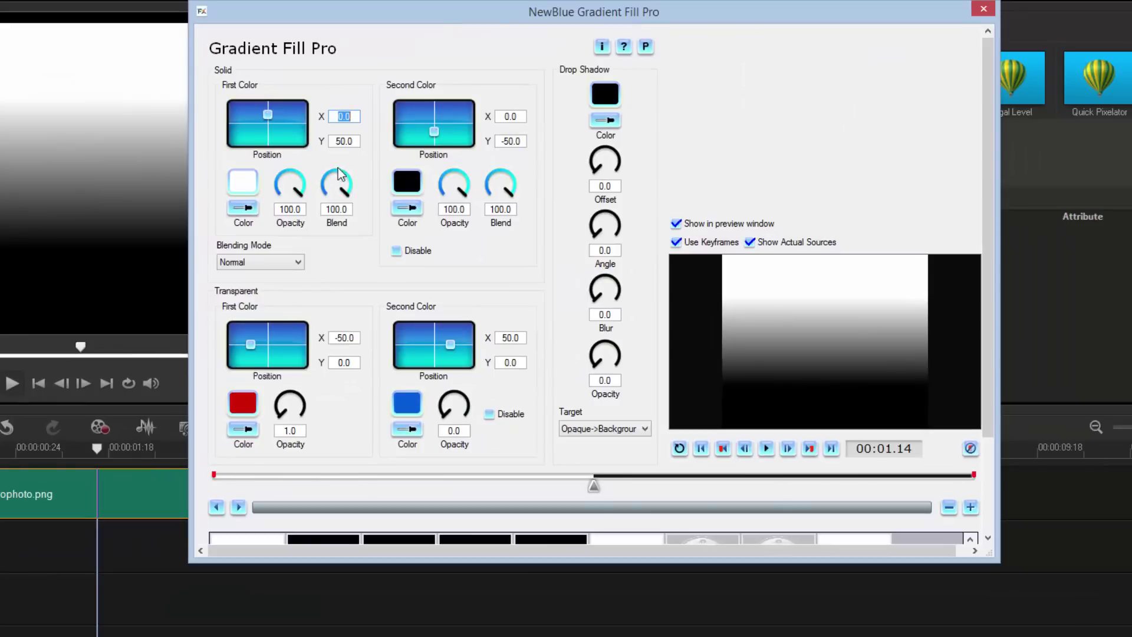
Set the gradient's solid first color to red and its transparent first color to green
click(242, 182)
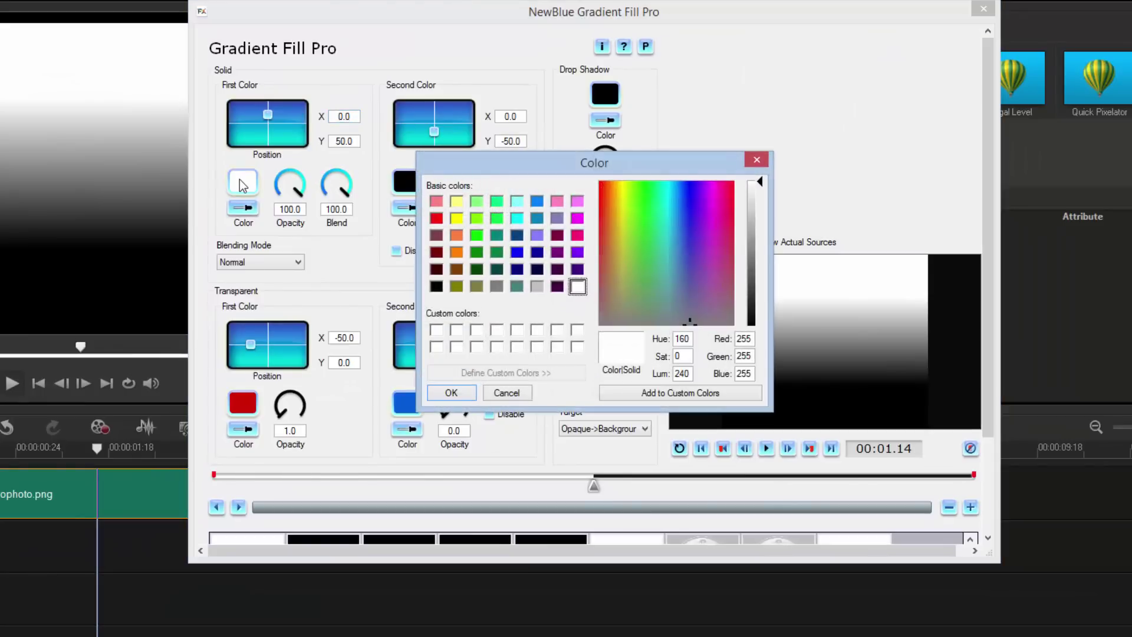
click(437, 219)
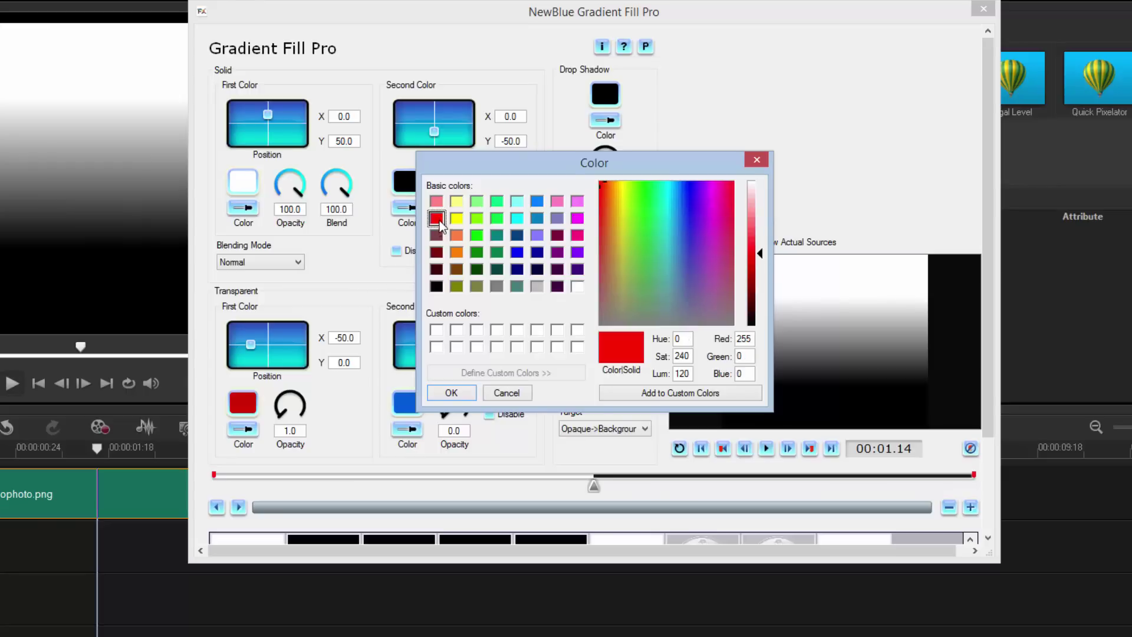
click(450, 393)
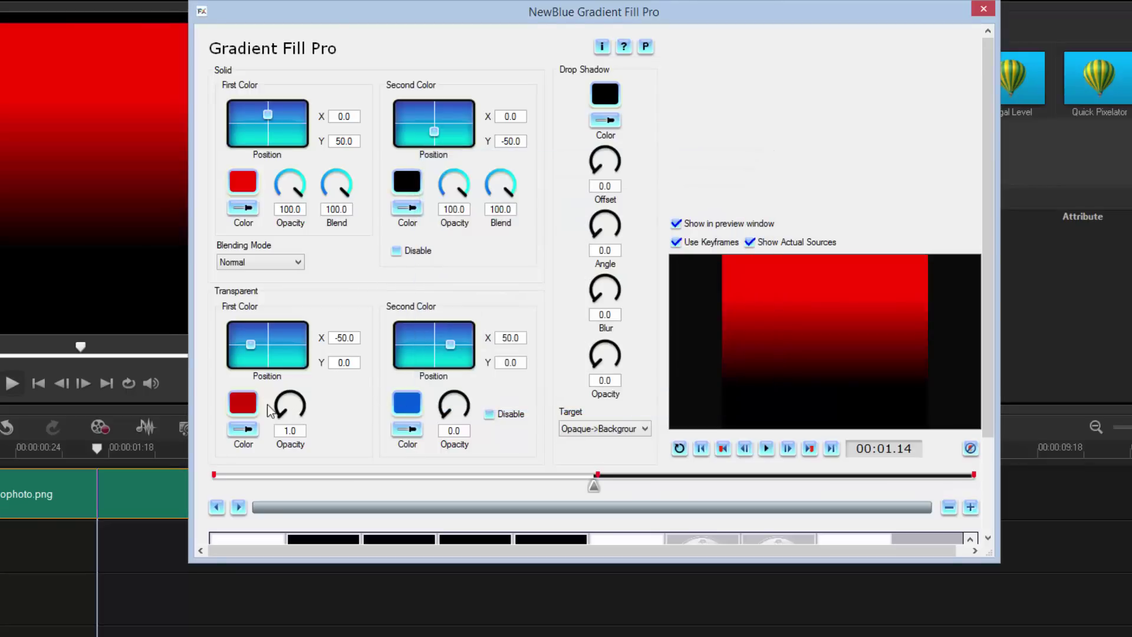
click(257, 400)
click(477, 235)
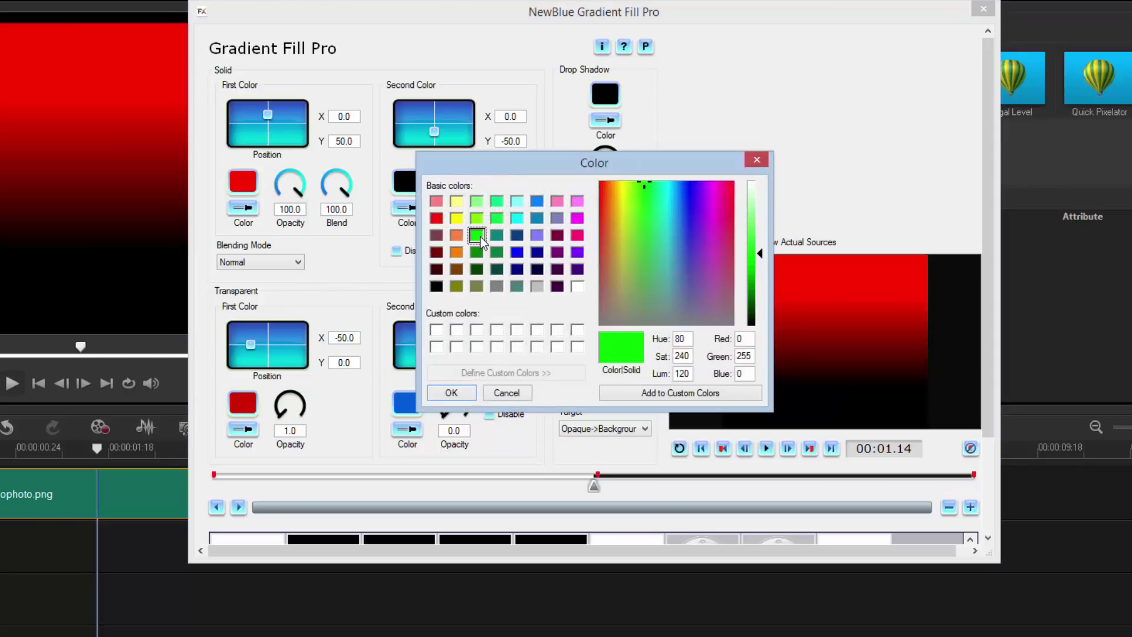
click(450, 392)
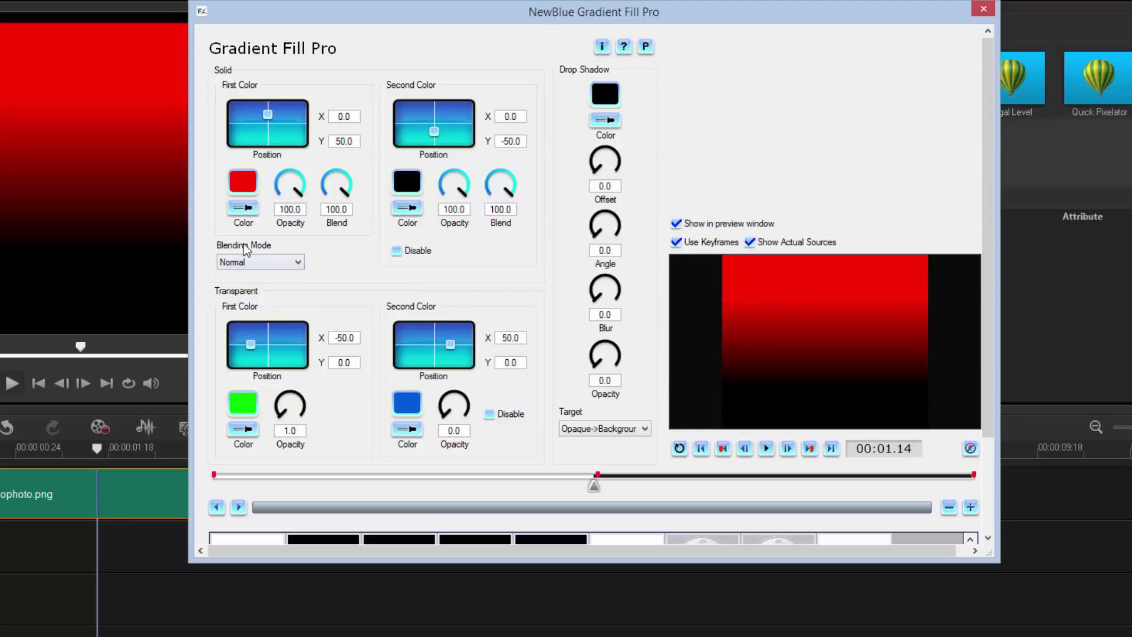
Set the Gradient Fill Pro blending mode to Multiply and move its window clear of the preview
click(299, 263)
click(254, 316)
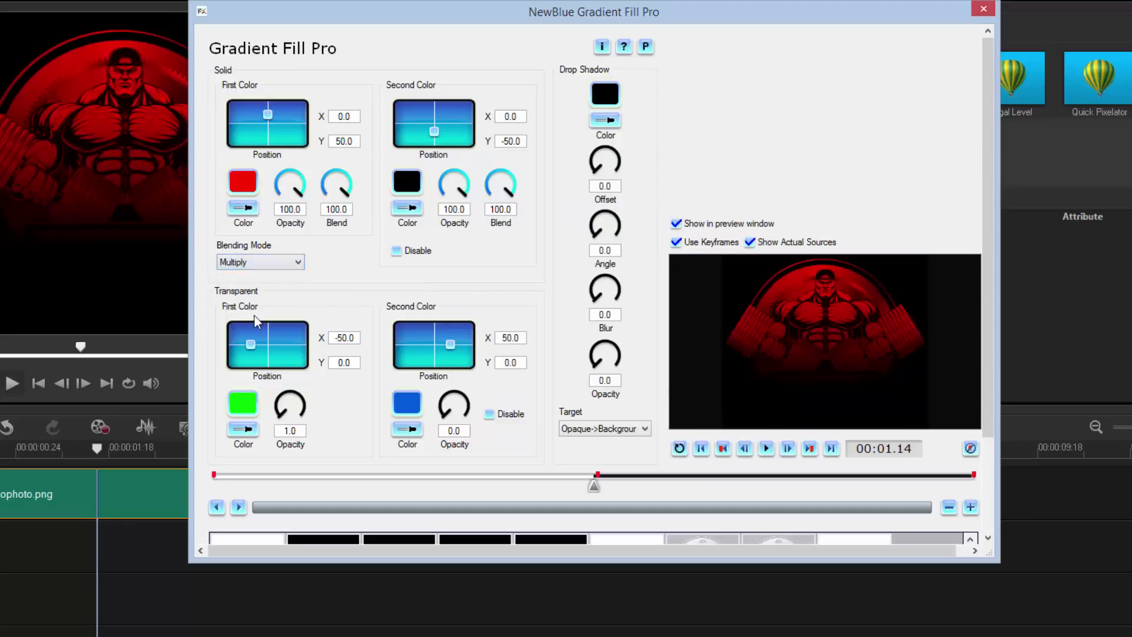
drag(437, 18, 700, 40)
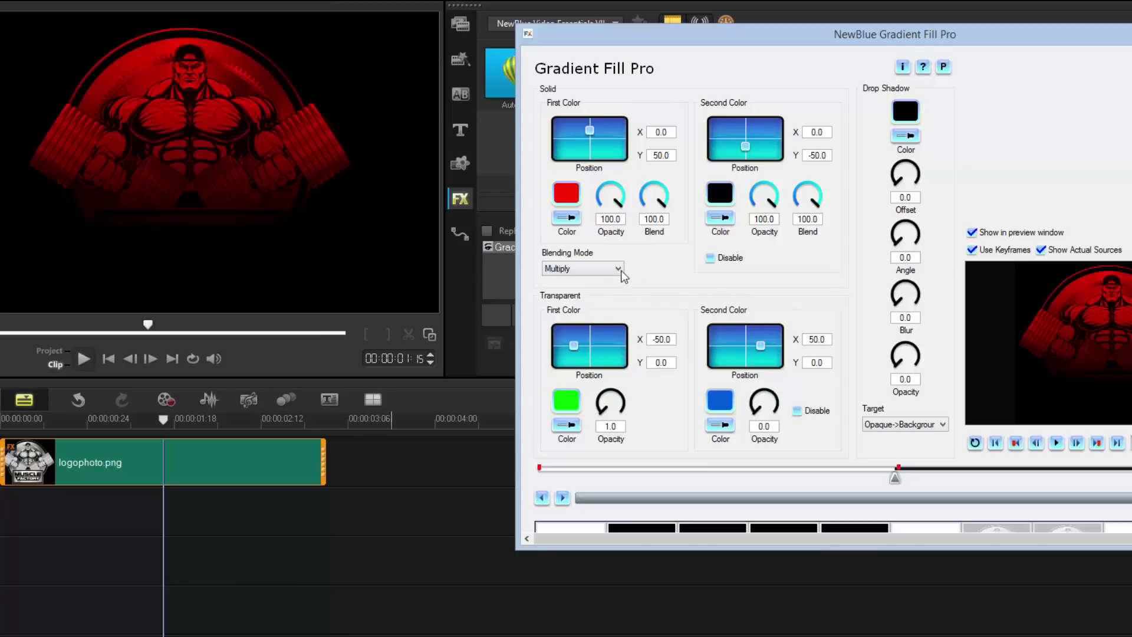
Preview the logo with the solid second color disabled, re-enable that color and accept the gradient settings
click(710, 258)
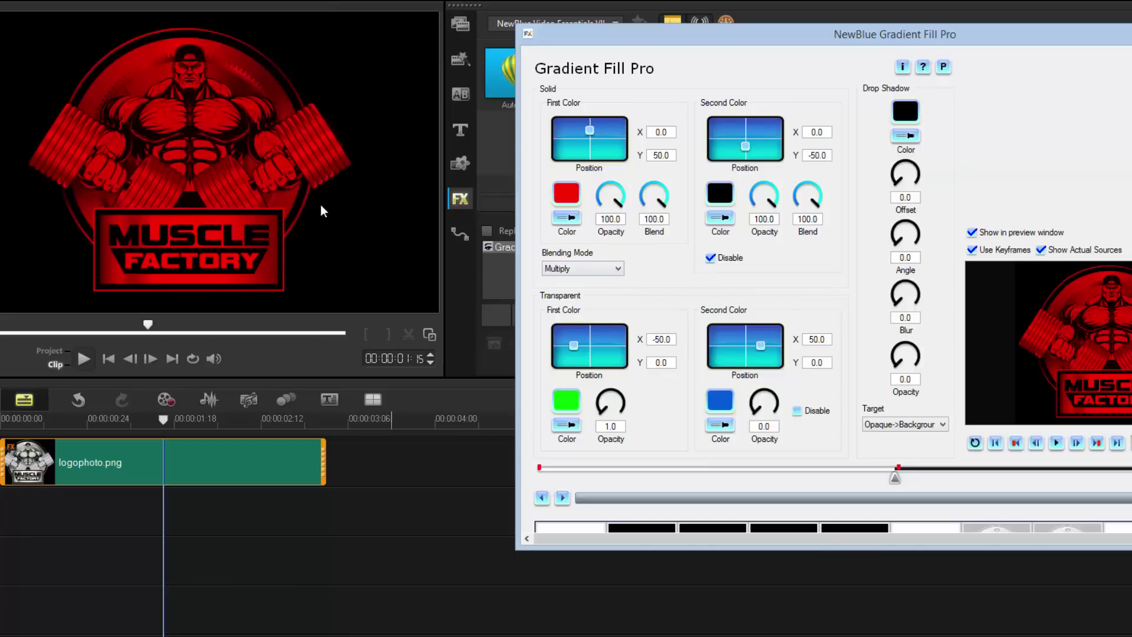
click(710, 257)
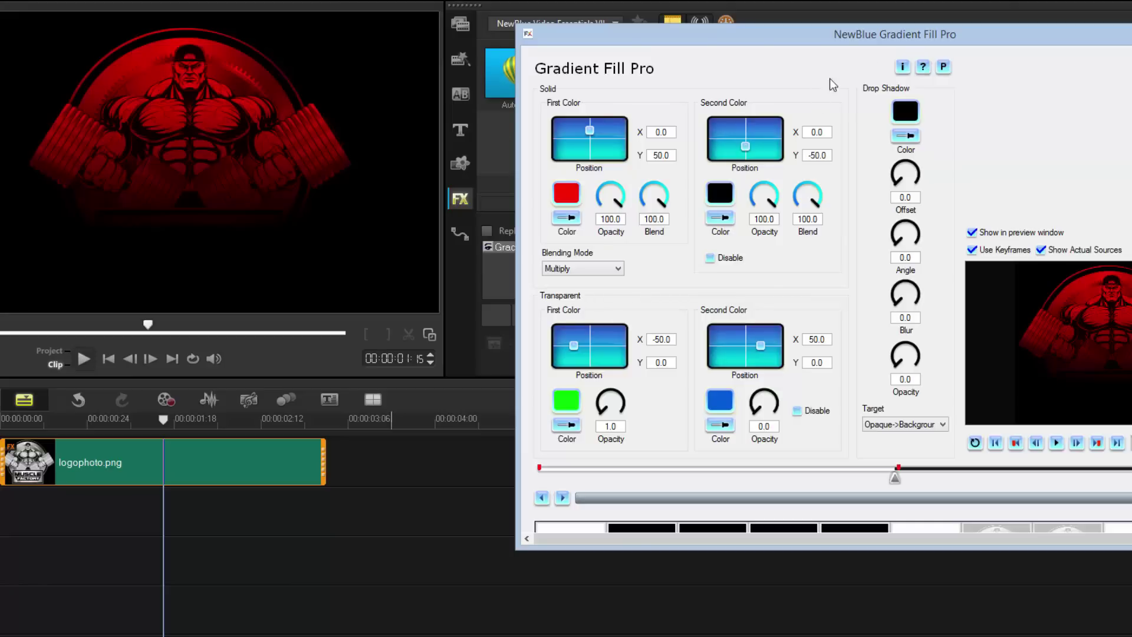
key(Return)
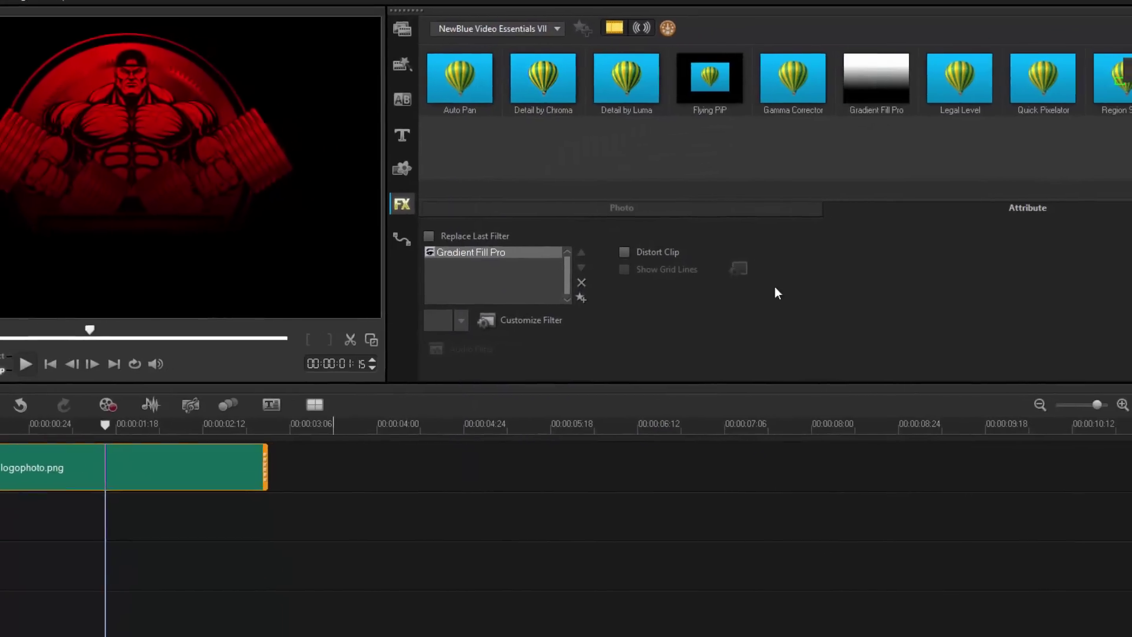
Replace the logo photo clip and its Gradient Fill Pro filter with DSC_6053.MOV on the main video track
click(447, 295)
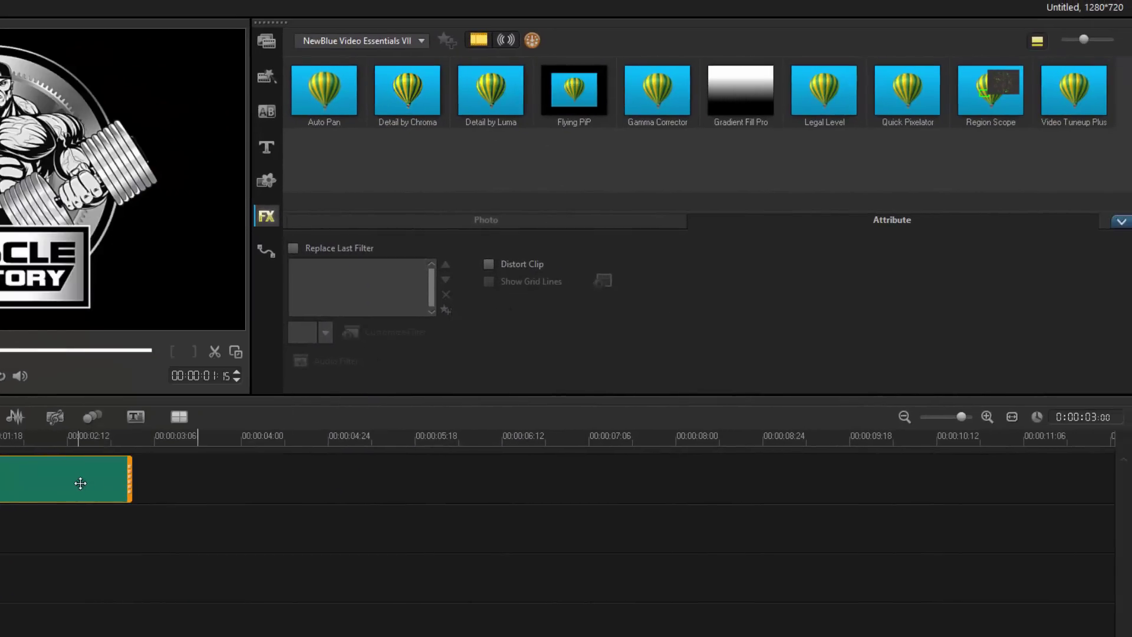
key(Delete)
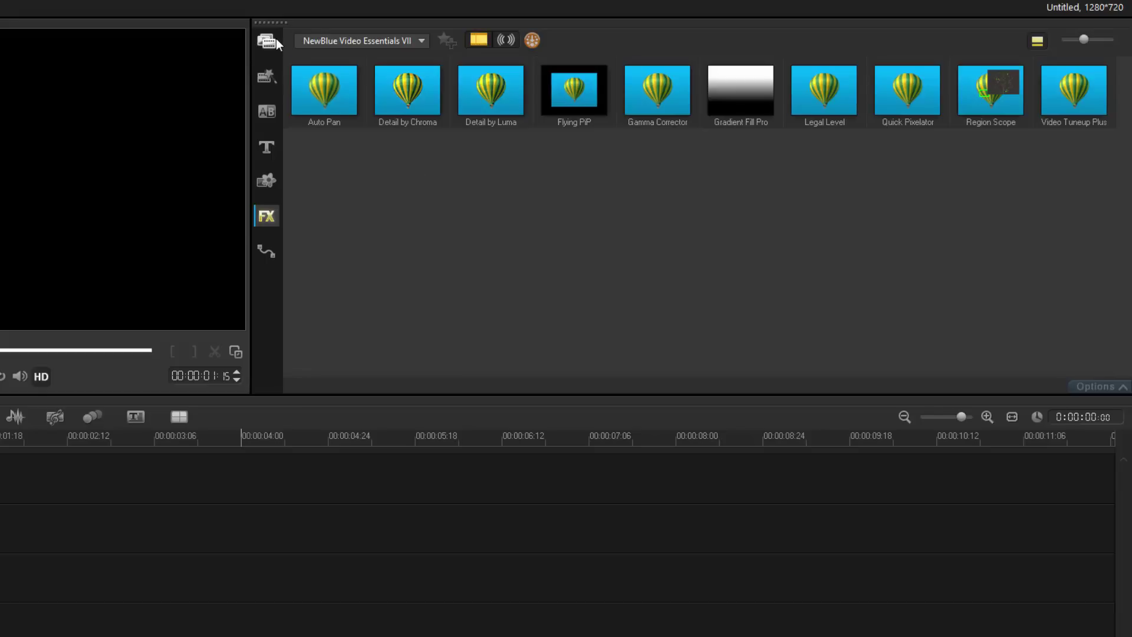
click(274, 43)
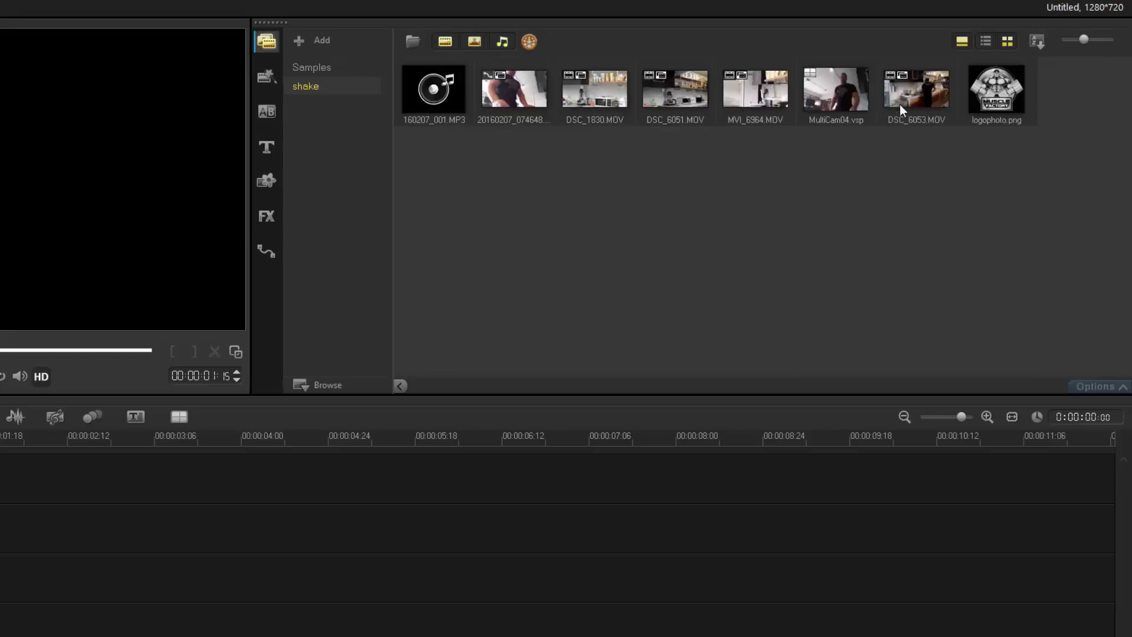
drag(900, 110, 519, 477)
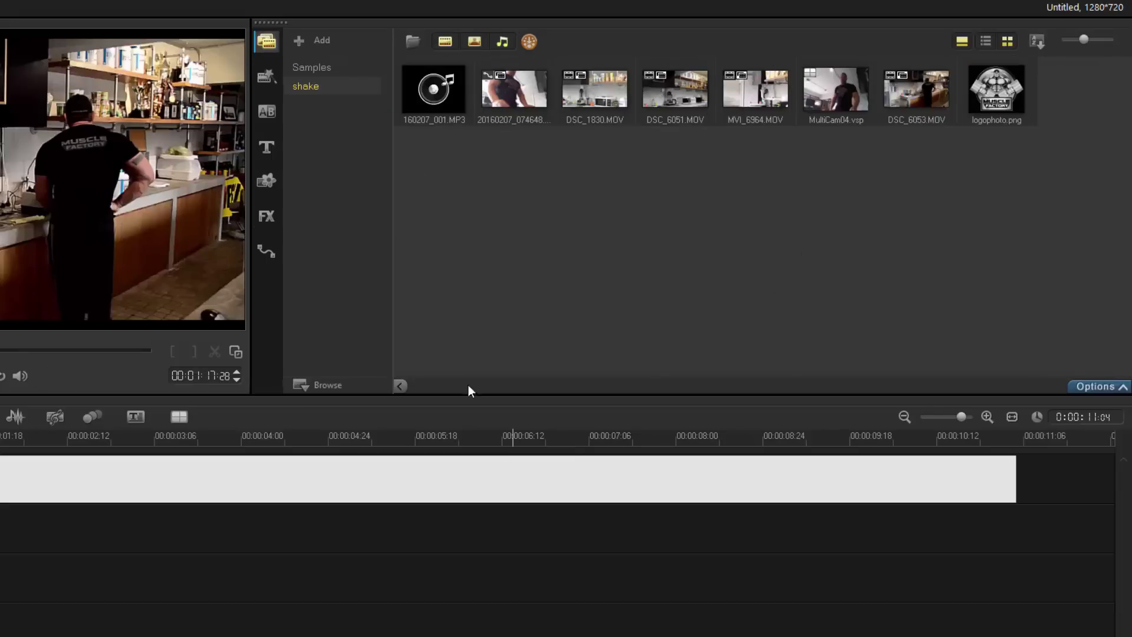
Try the NewBlue Region Scope filter on the DSC_6053.MOV clip, look over its settings and remove it
click(266, 216)
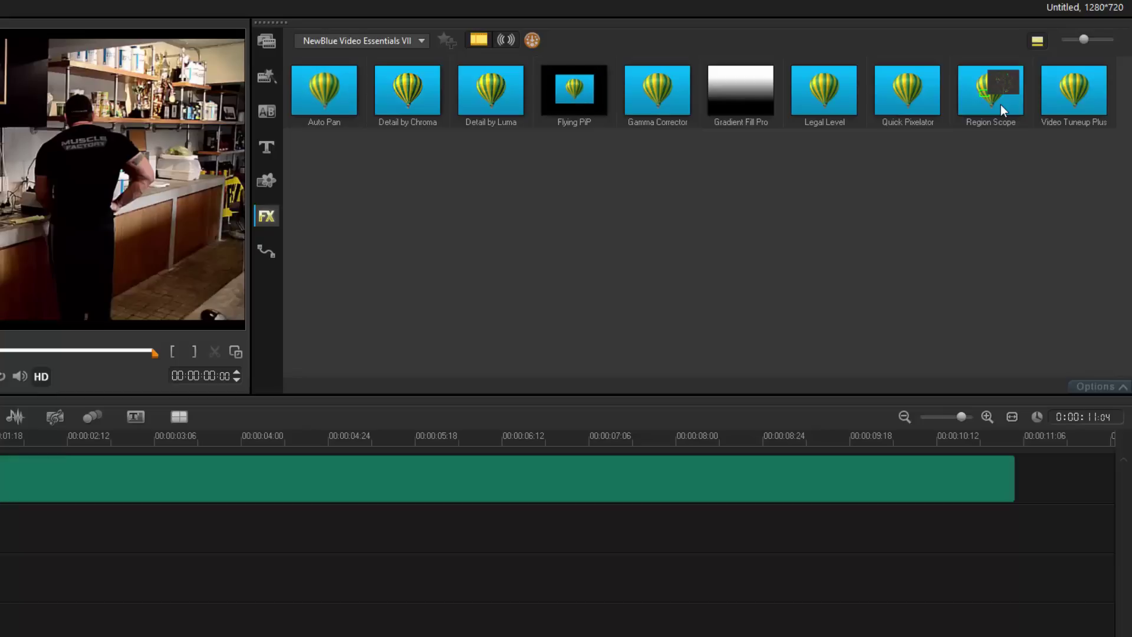
drag(1000, 104, 415, 476)
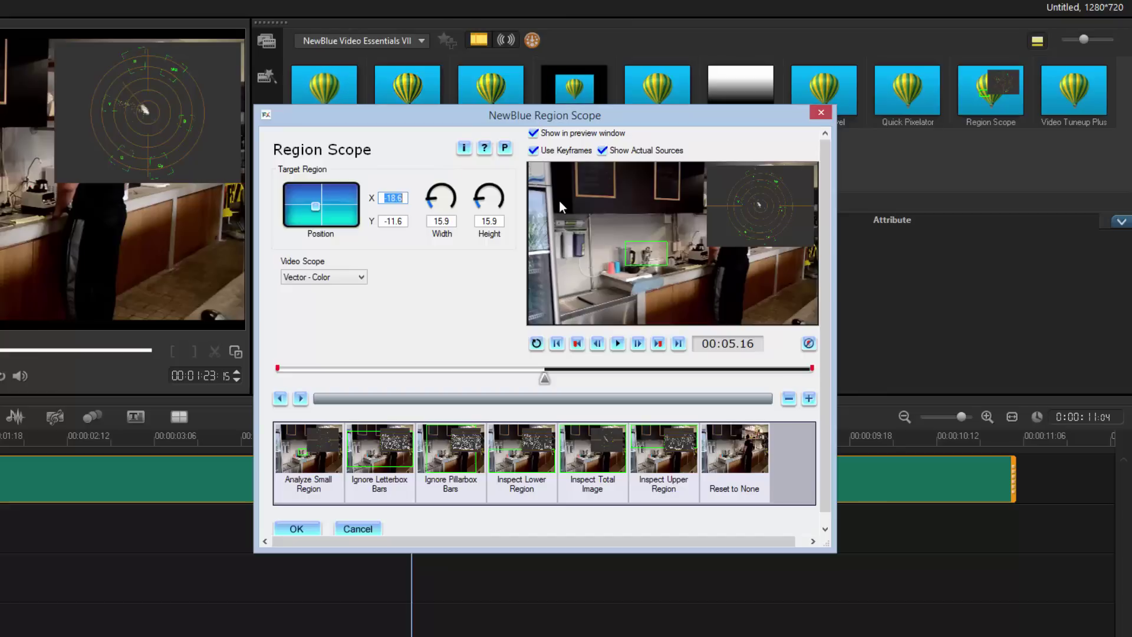
click(822, 117)
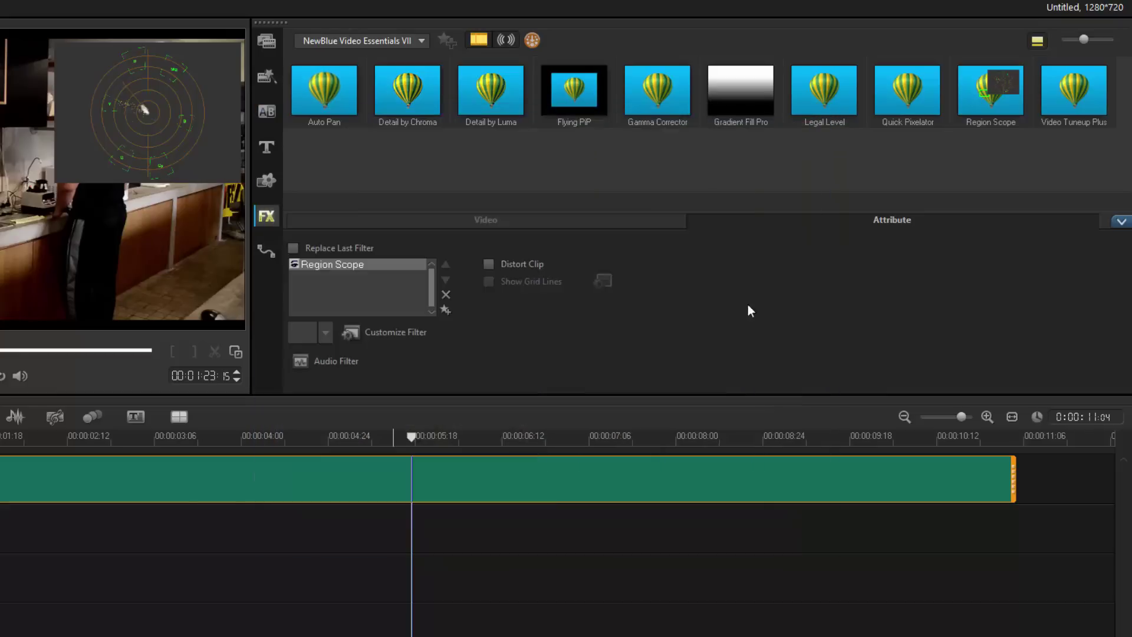
click(446, 296)
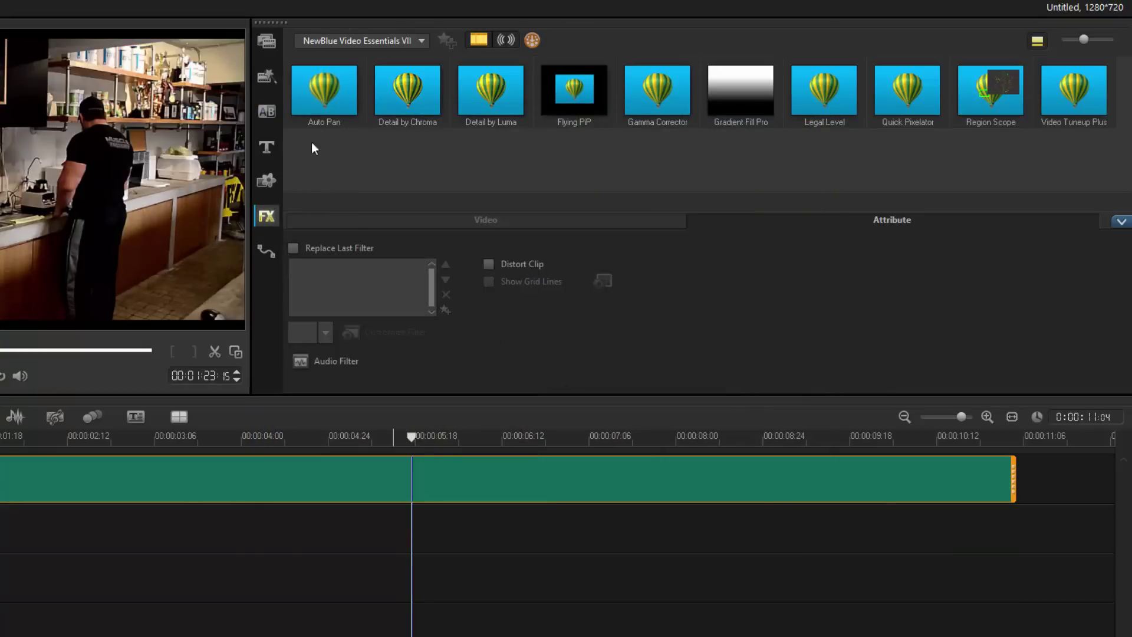
Apply the NewBlue Auto Pan filter to the video clip and choose its Ease Out preset
drag(323, 107, 284, 467)
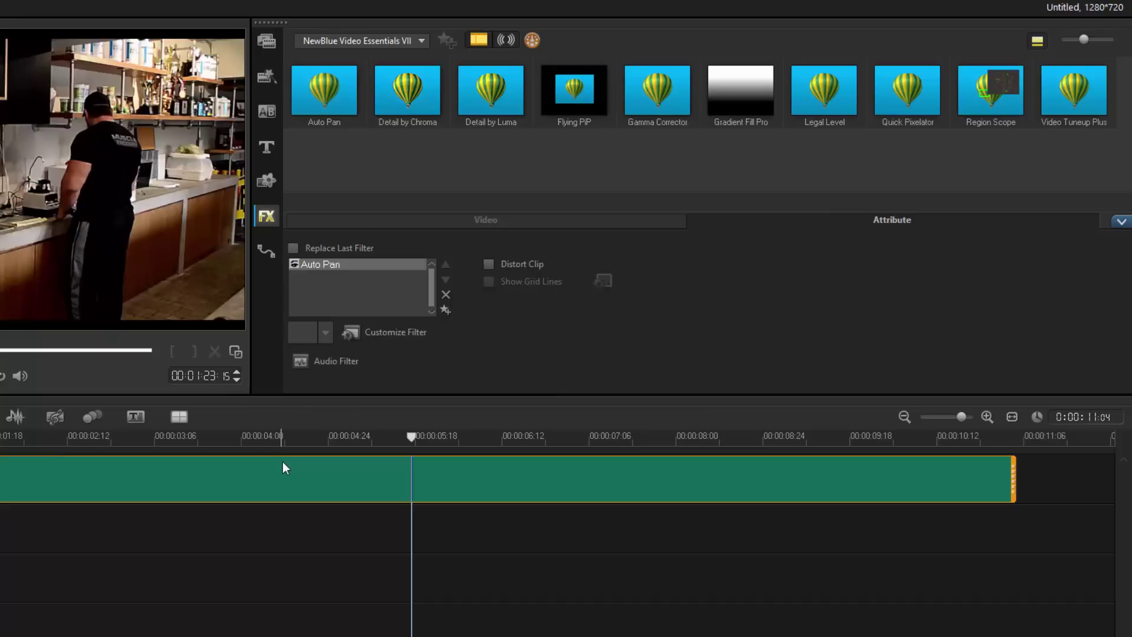
click(390, 338)
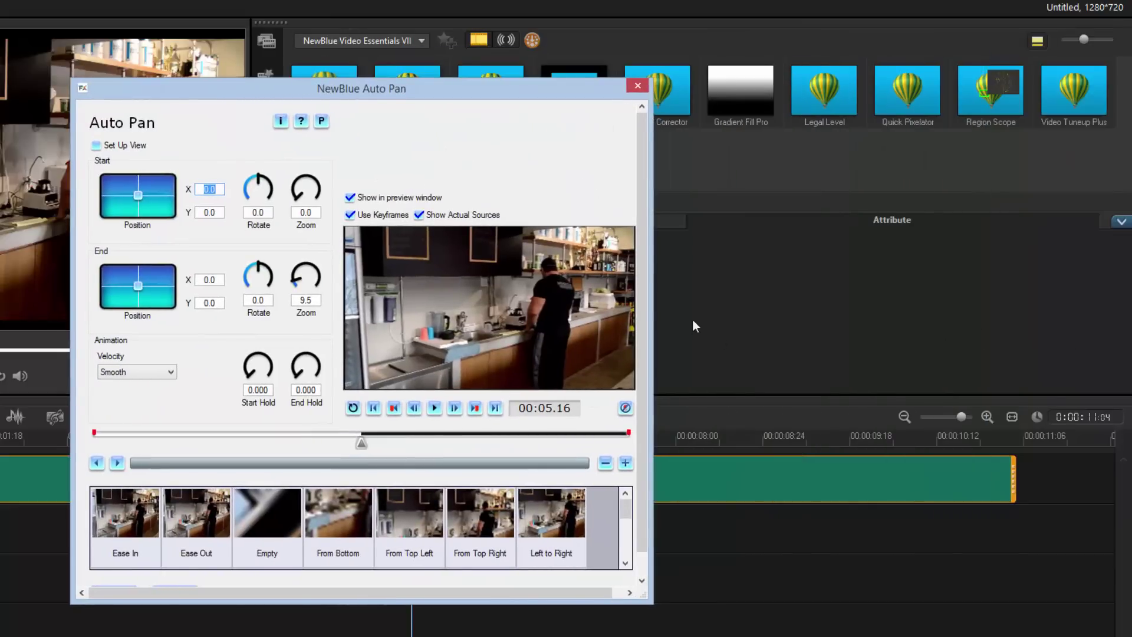
drag(646, 336, 642, 394)
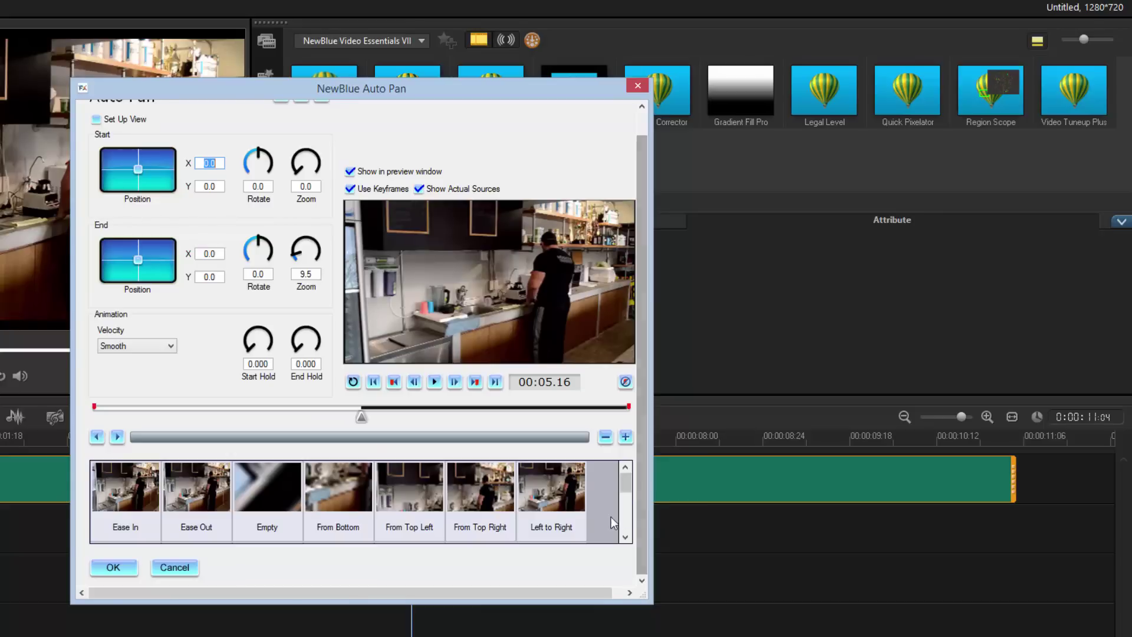
click(202, 524)
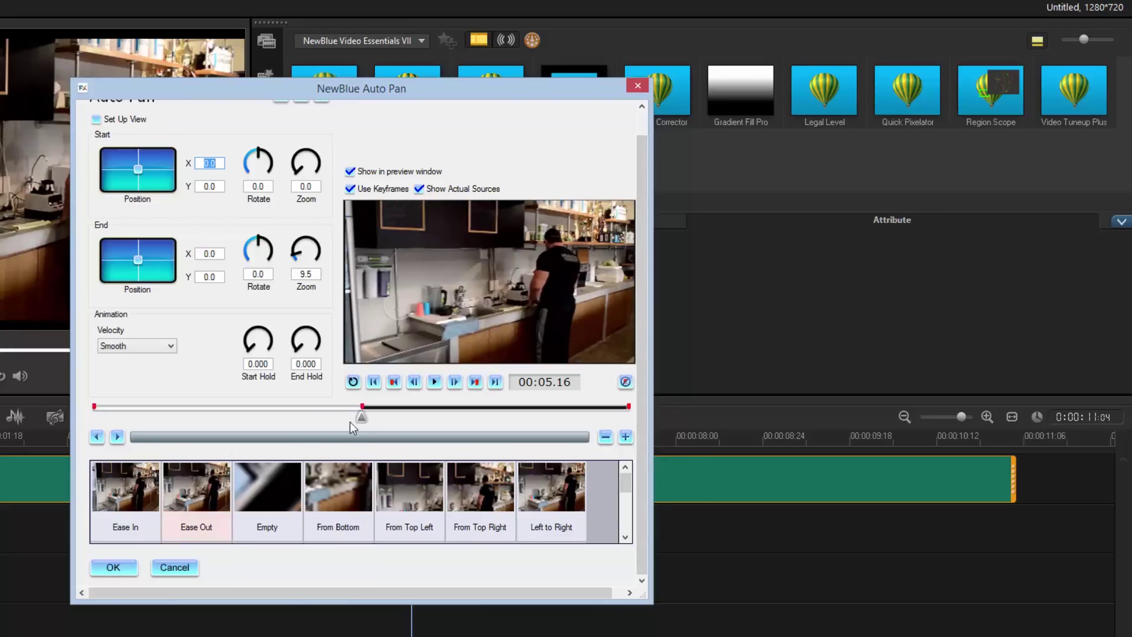
Scrub through the Ease Out pan to preview it, then discard the settings and remove the Auto Pan filter
drag(350, 424, 465, 420)
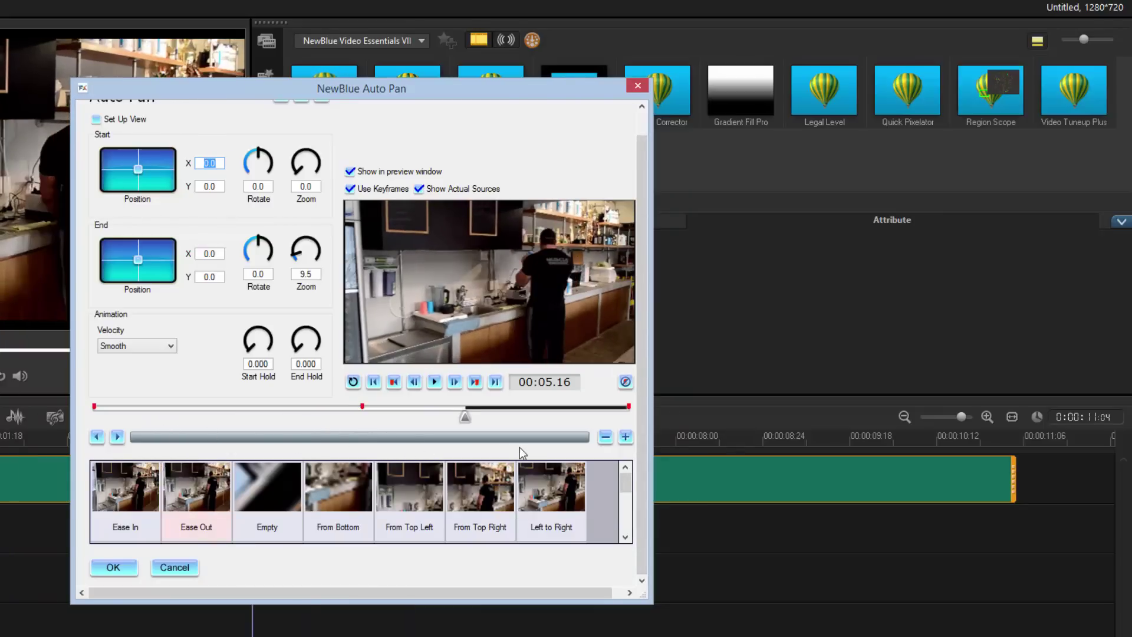
drag(519, 446, 326, 441)
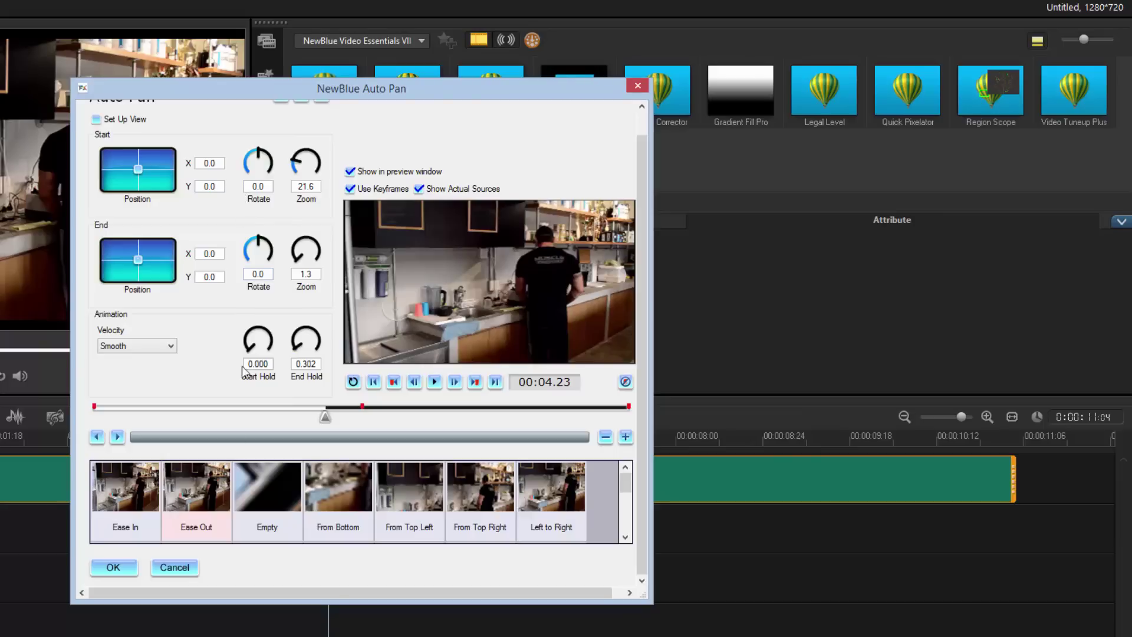
click(171, 567)
click(446, 294)
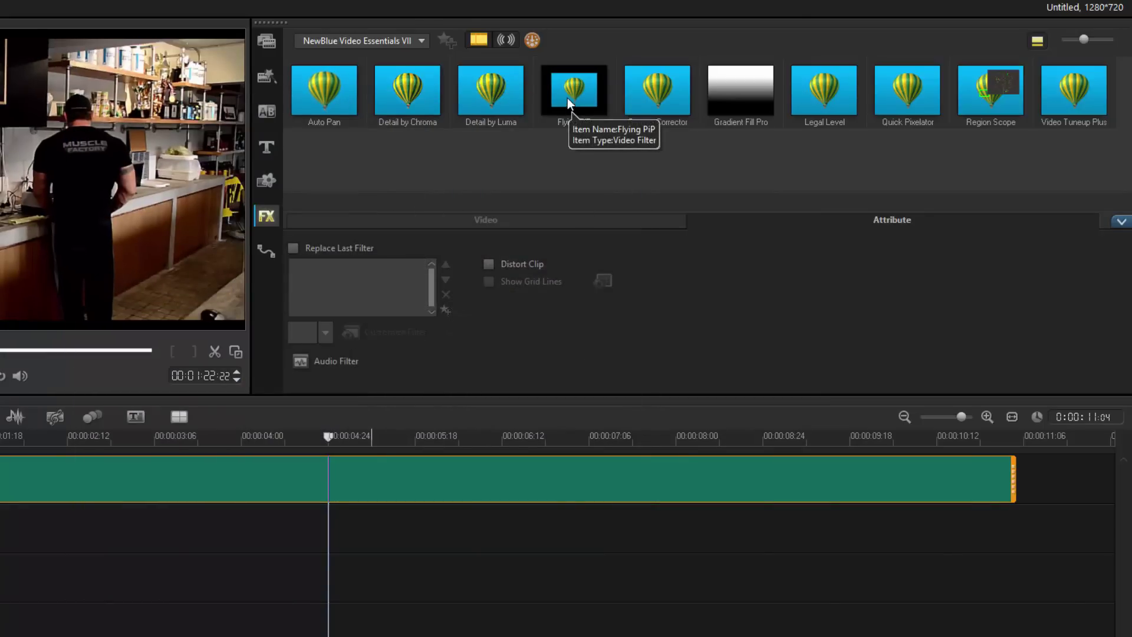
Apply the NewBlue Flying PiP filter to the video clip and choose its Headline News preset
drag(567, 98, 446, 471)
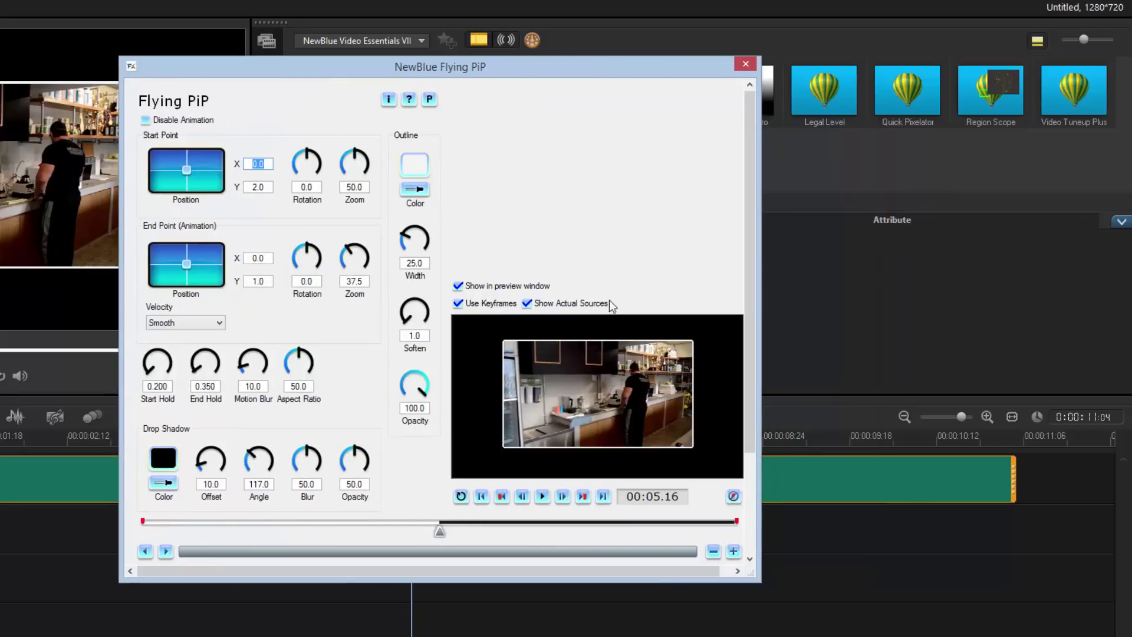
drag(745, 249, 755, 432)
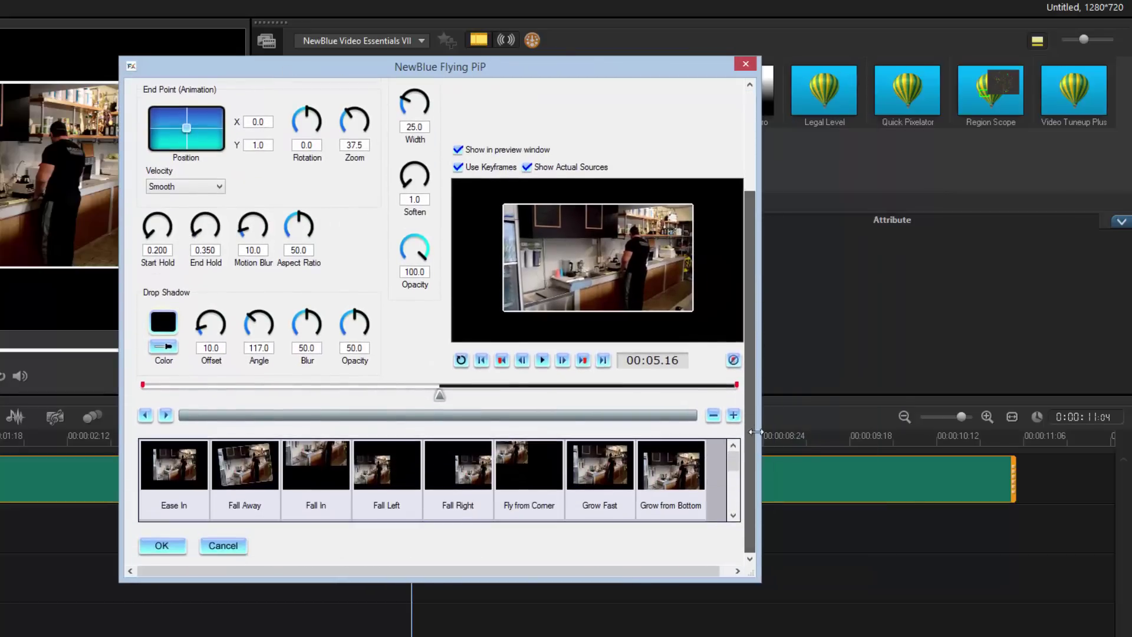
click(733, 475)
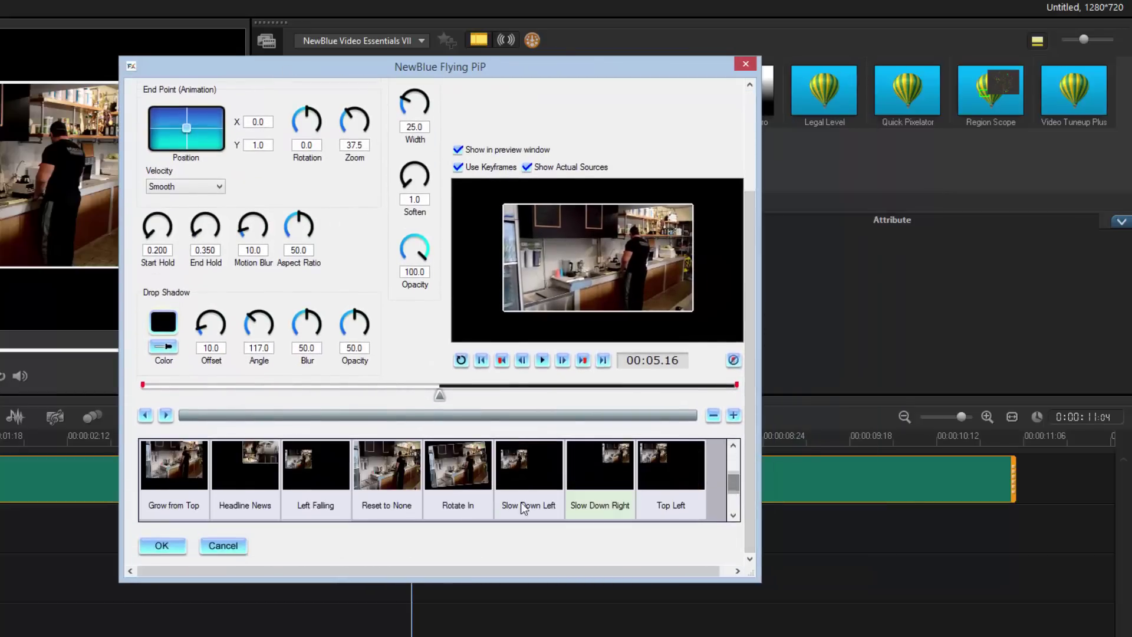
click(262, 490)
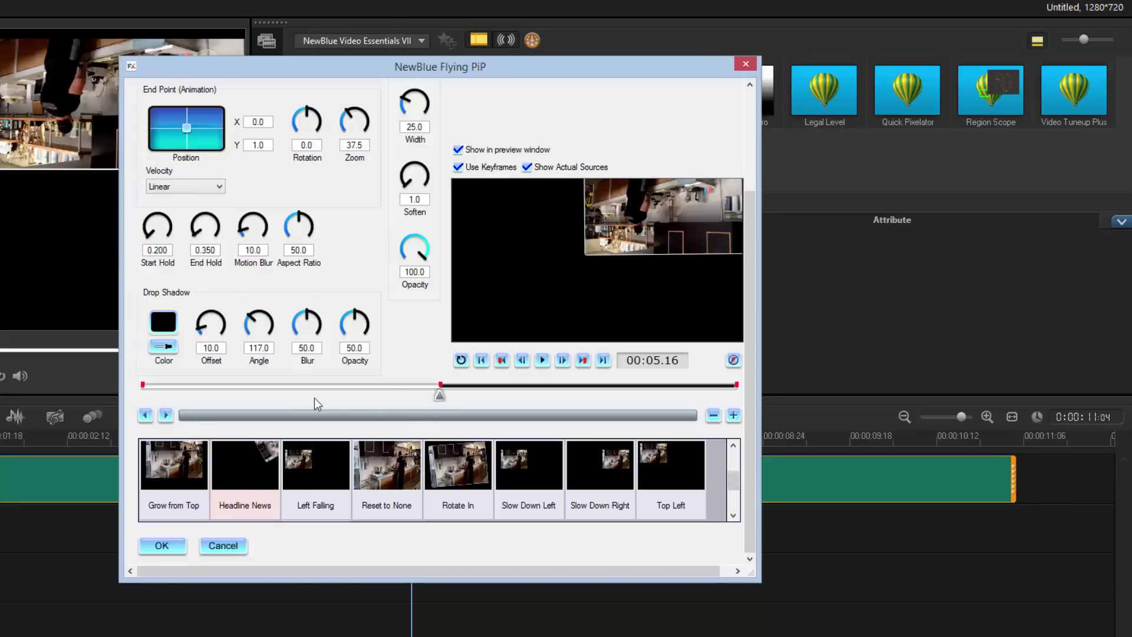
Scrub through the Headline News animation, then discard the settings and remove the Flying PiP filter
drag(314, 396, 689, 431)
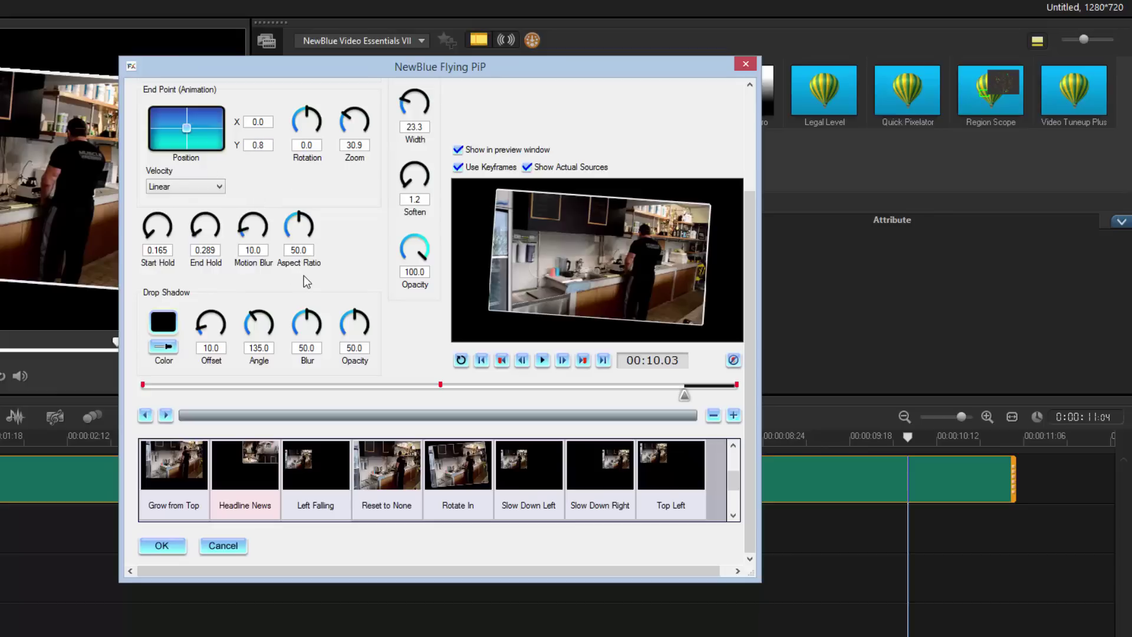
click(228, 544)
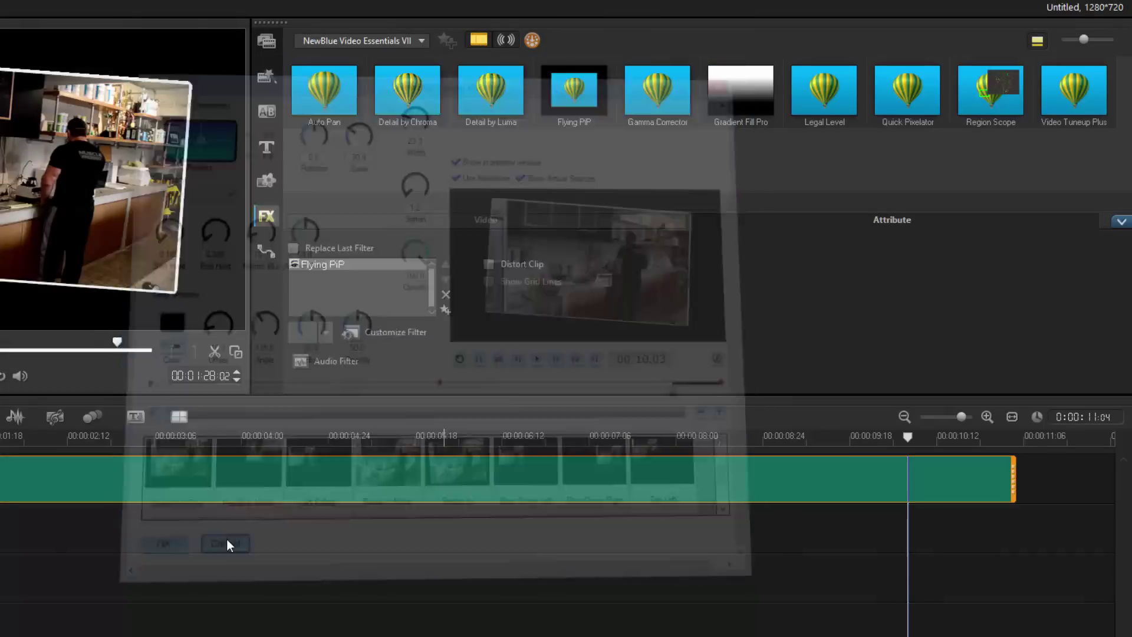
click(450, 298)
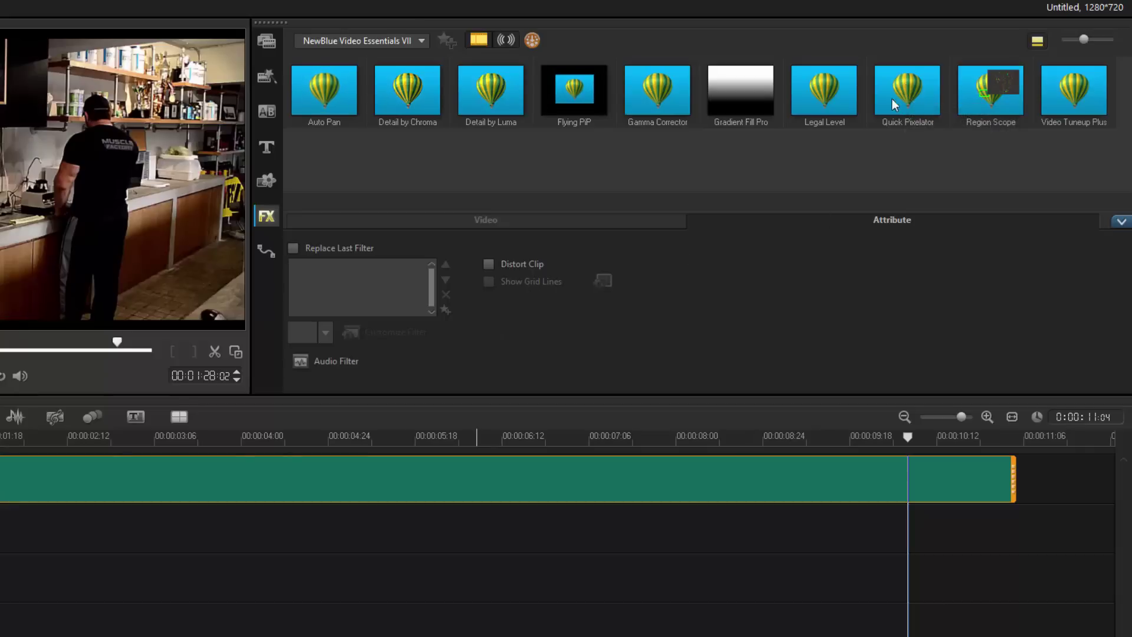
Apply Video Tuneup Plus to the clip with keyframes turned off, and try the 2 to 1 Blacks and 2 to 1 Brights presets
drag(1059, 101, 573, 489)
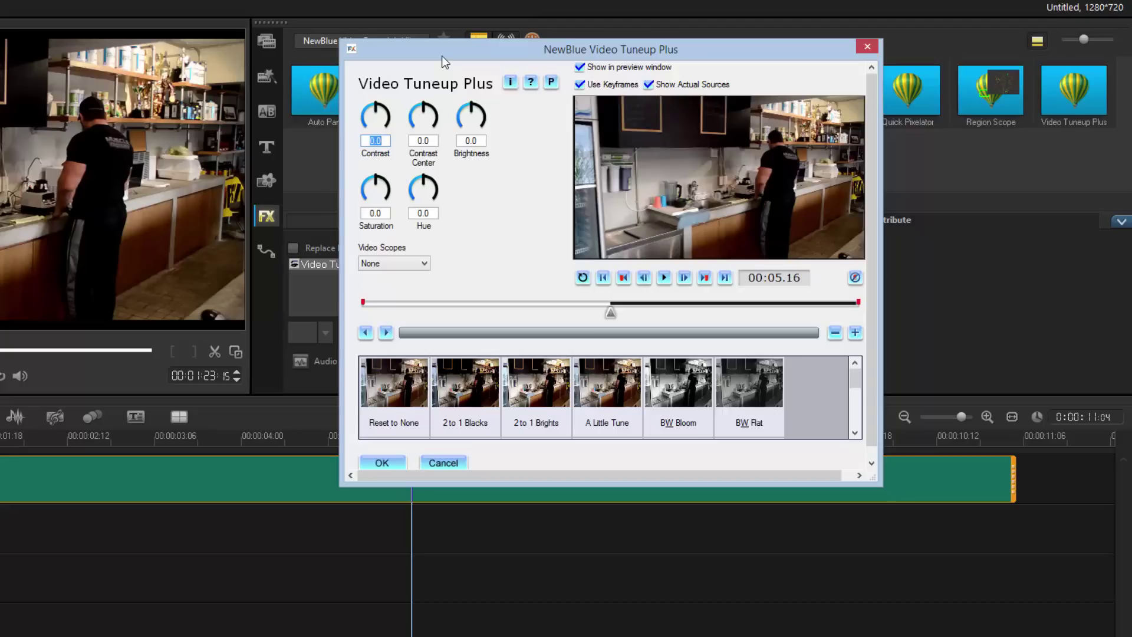
click(579, 84)
click(462, 393)
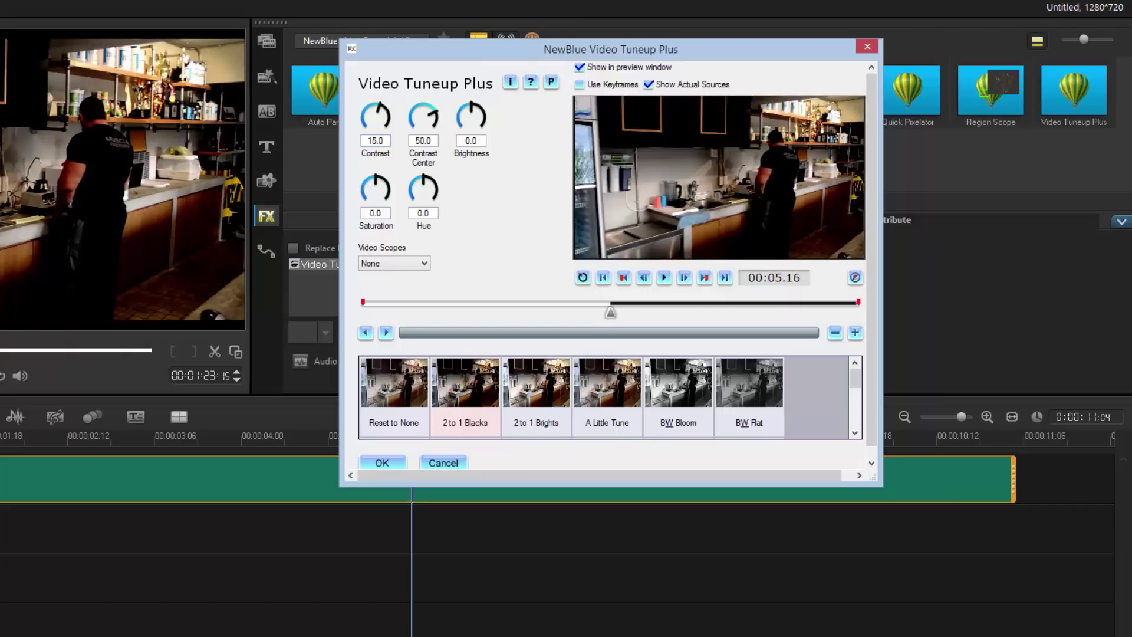
click(521, 384)
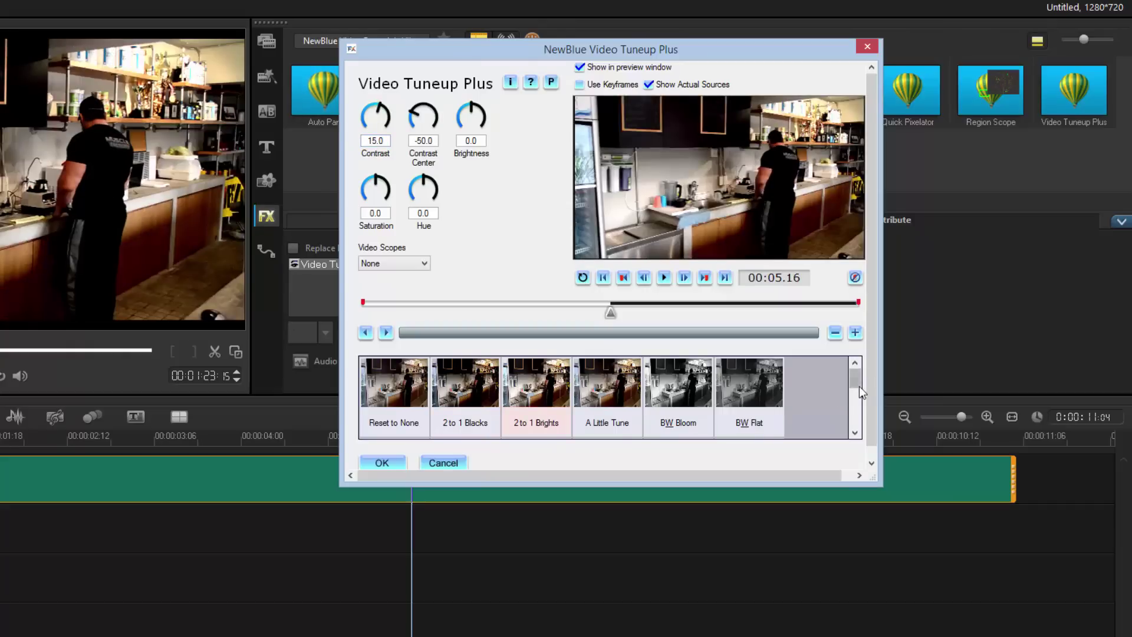
Preview the Brighten preset at another point in the clip, then discard it and remove the Video Tuneup Plus filter
mouse_move(858, 388)
mouse_down()
mouse_move(855, 422)
mouse_move(854, 409)
mouse_up()
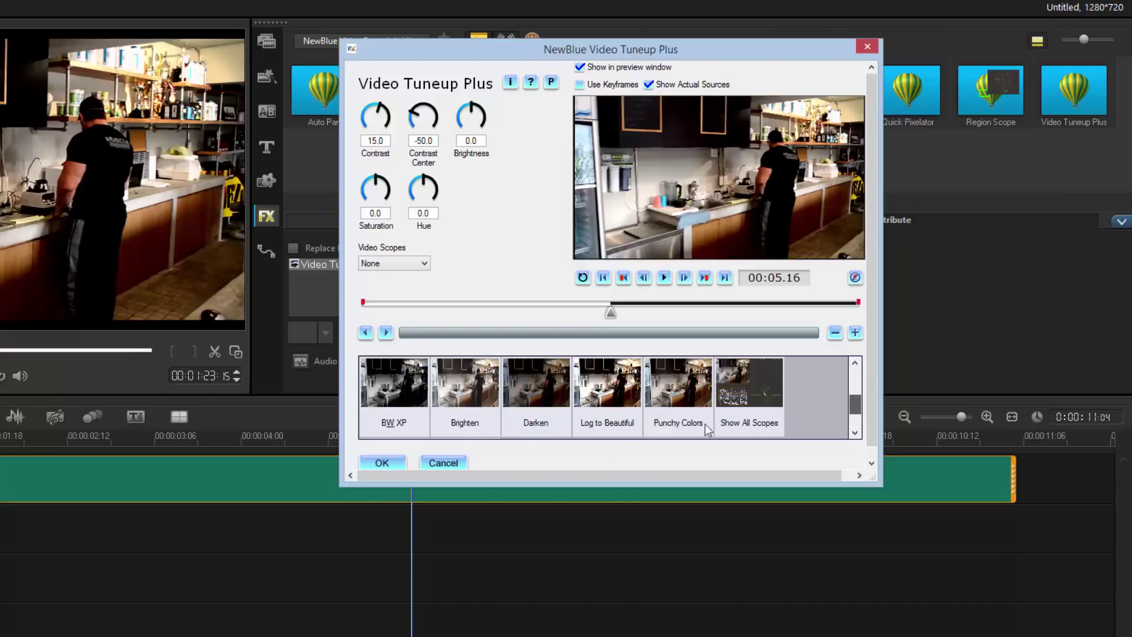
click(472, 401)
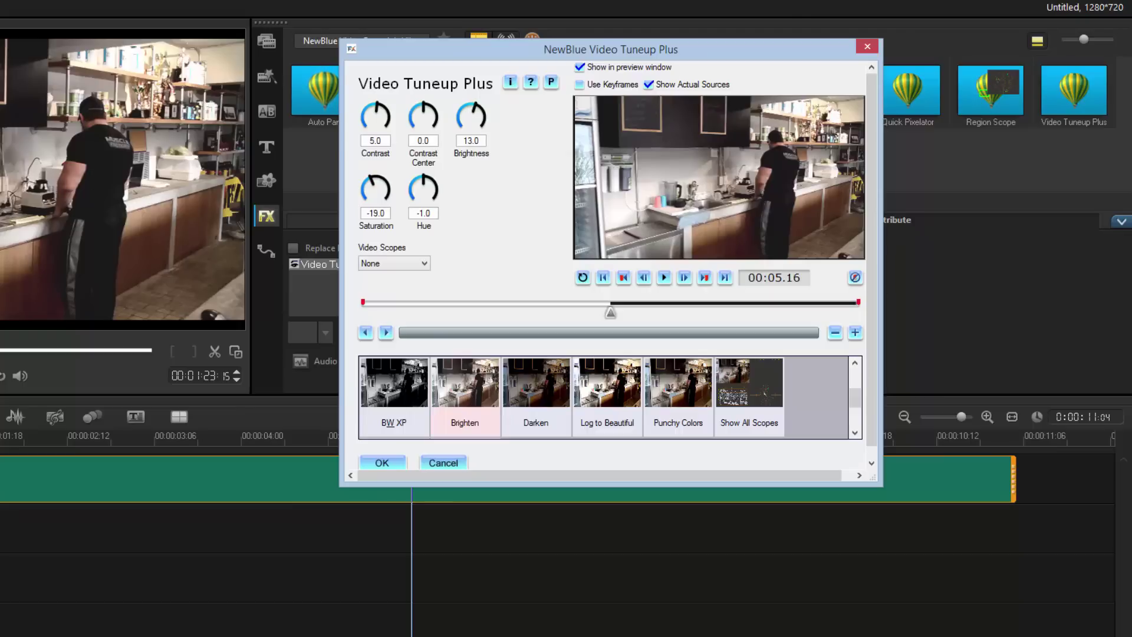
drag(615, 316, 593, 329)
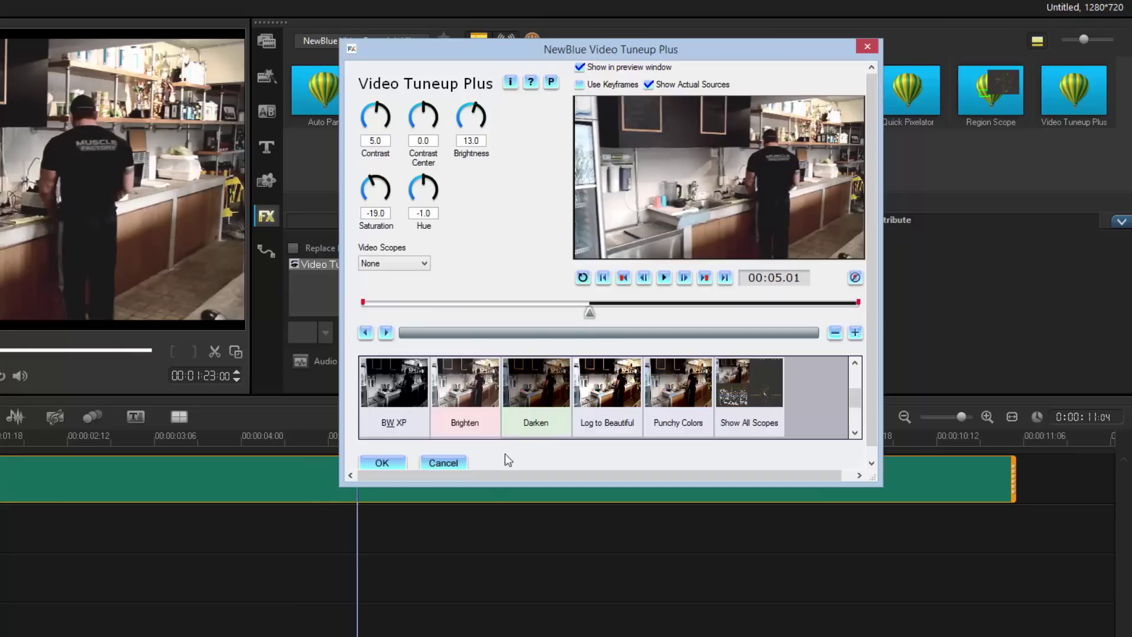
click(453, 462)
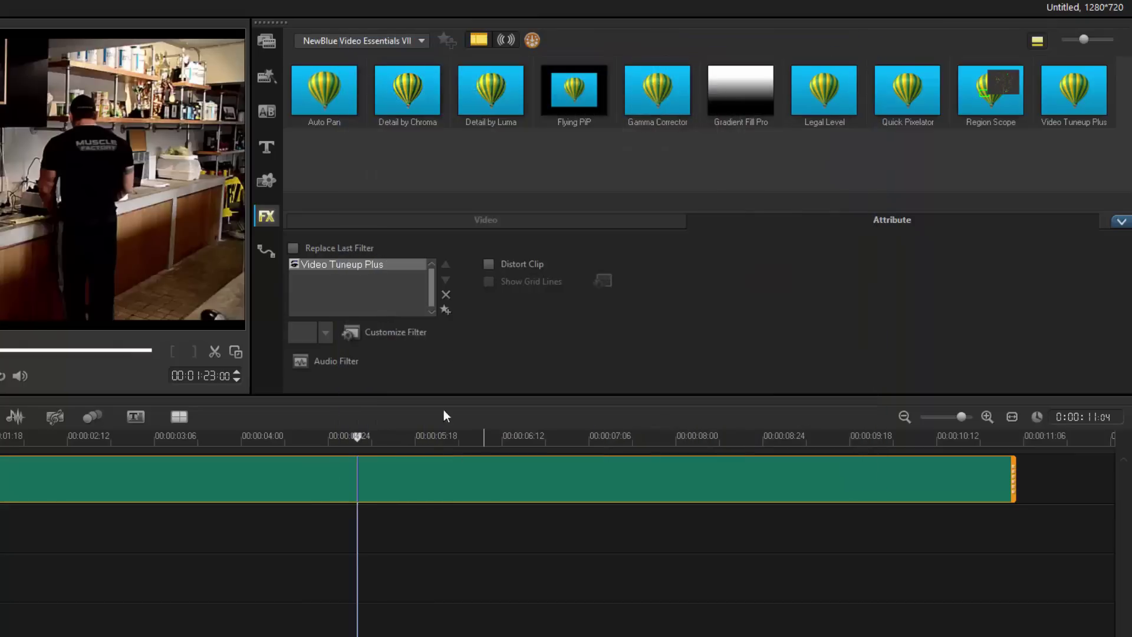
click(445, 295)
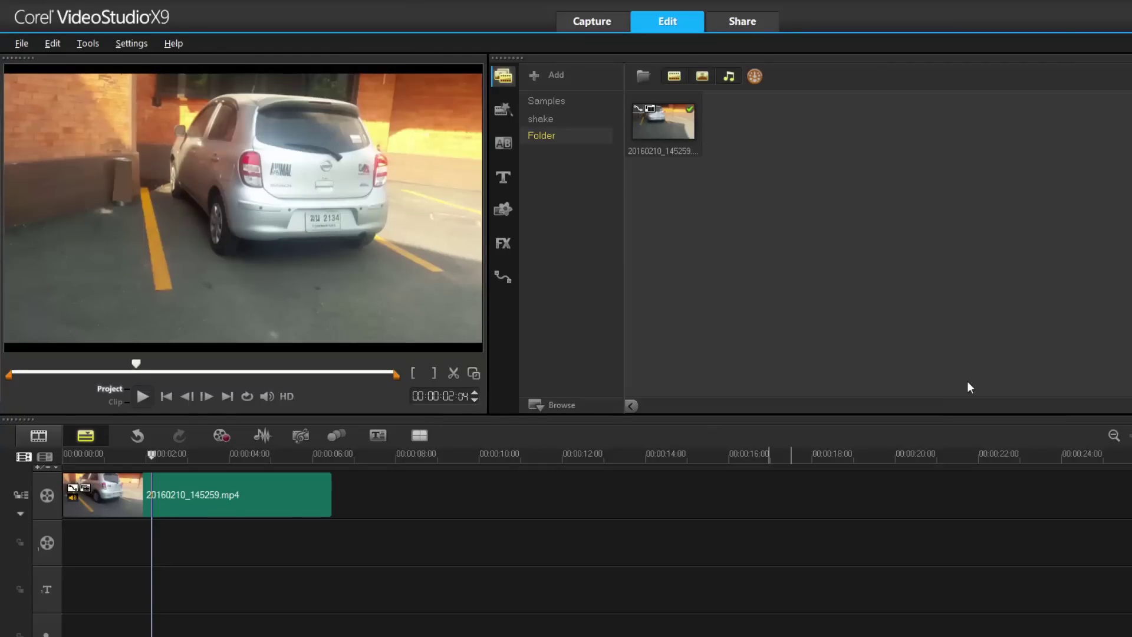
Open motion tracking for the 20160210_145259.mp4 clip and fit Tracker 01's four corner points around the trash bin
click(238, 495)
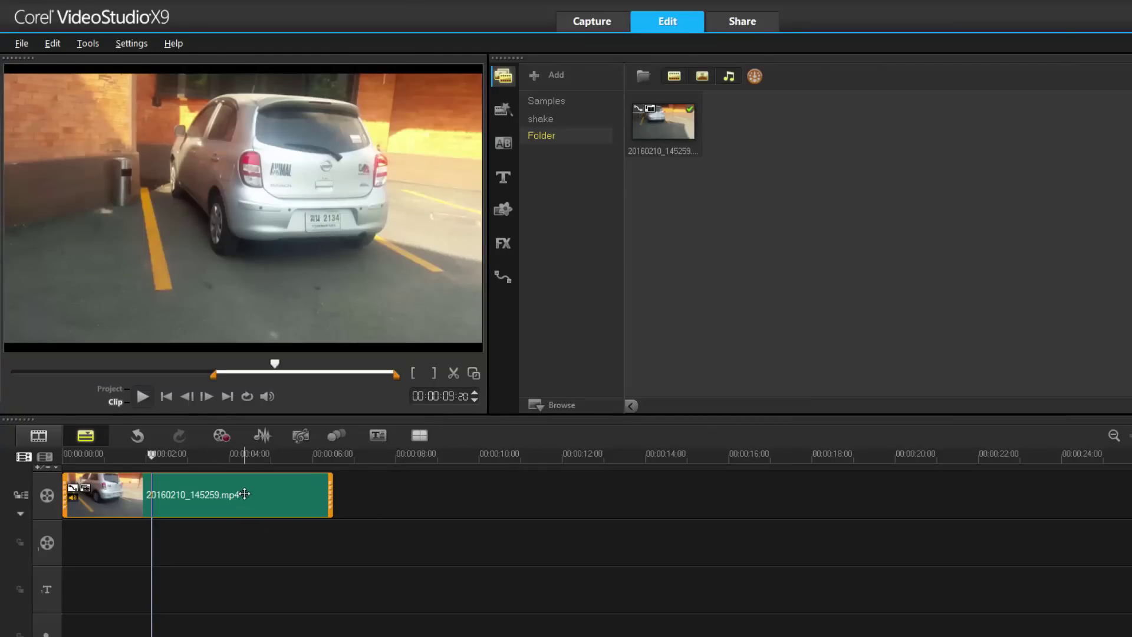
click(337, 437)
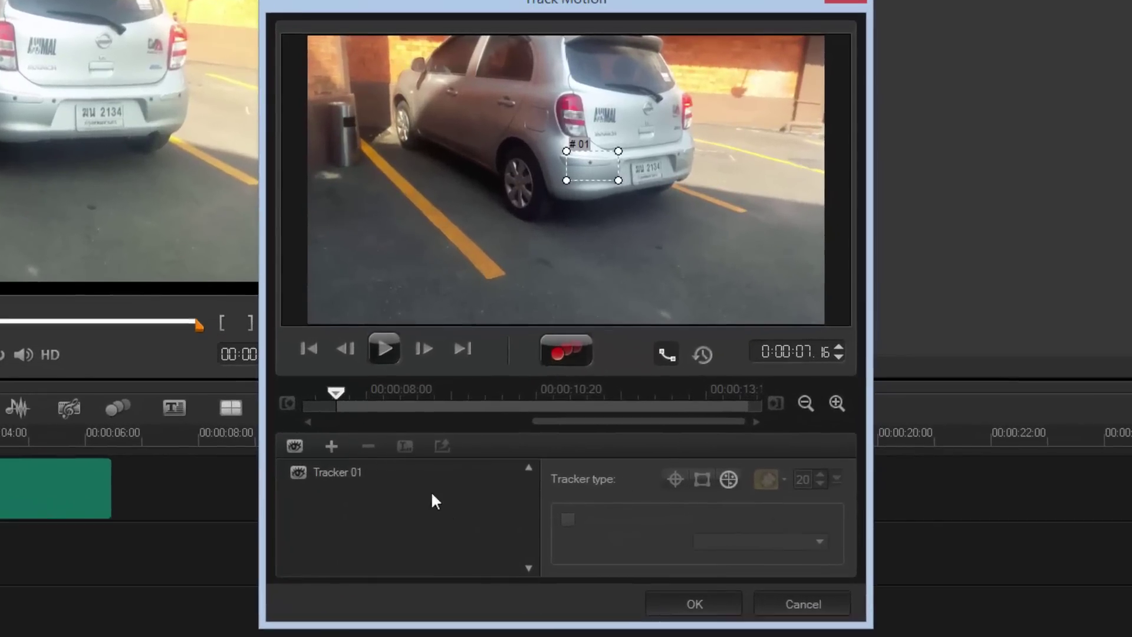
click(323, 471)
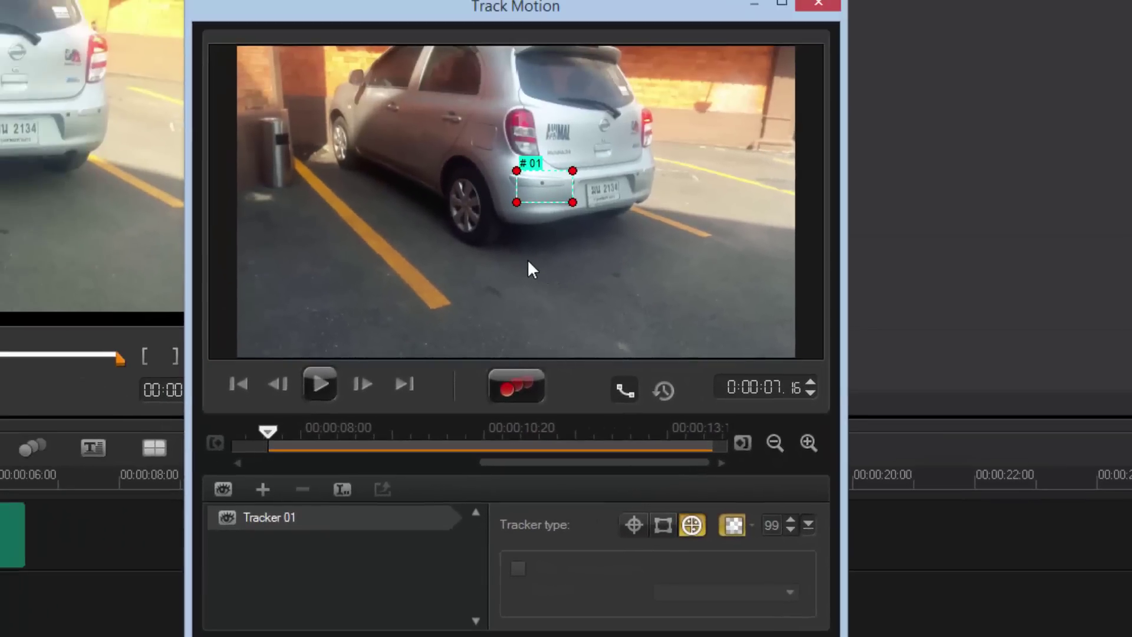
drag(518, 214, 267, 190)
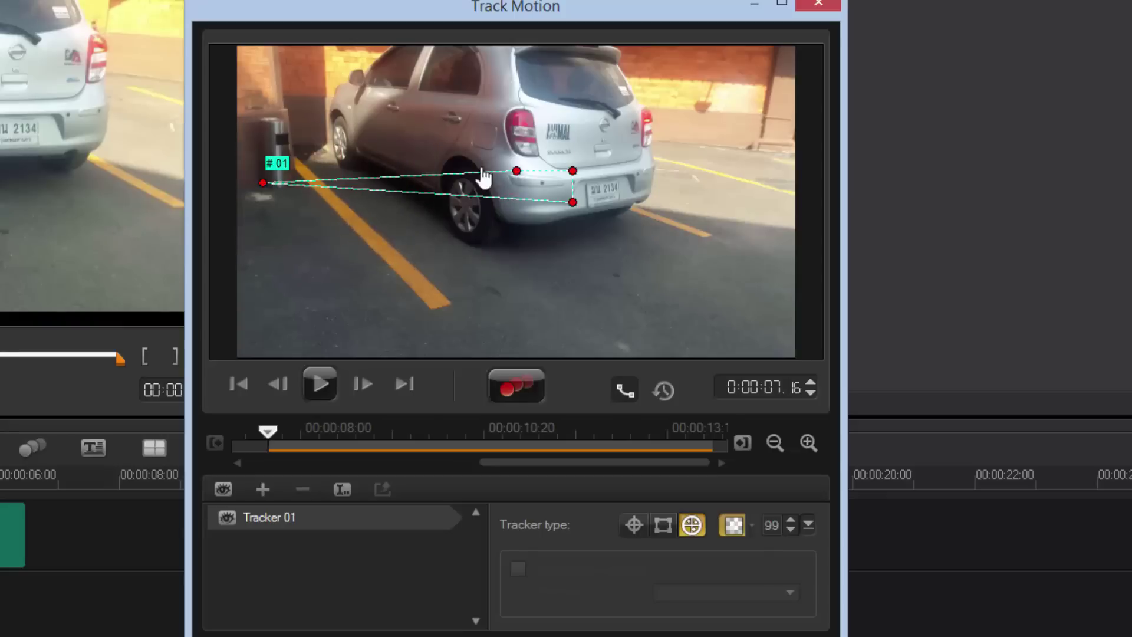
drag(488, 177, 261, 120)
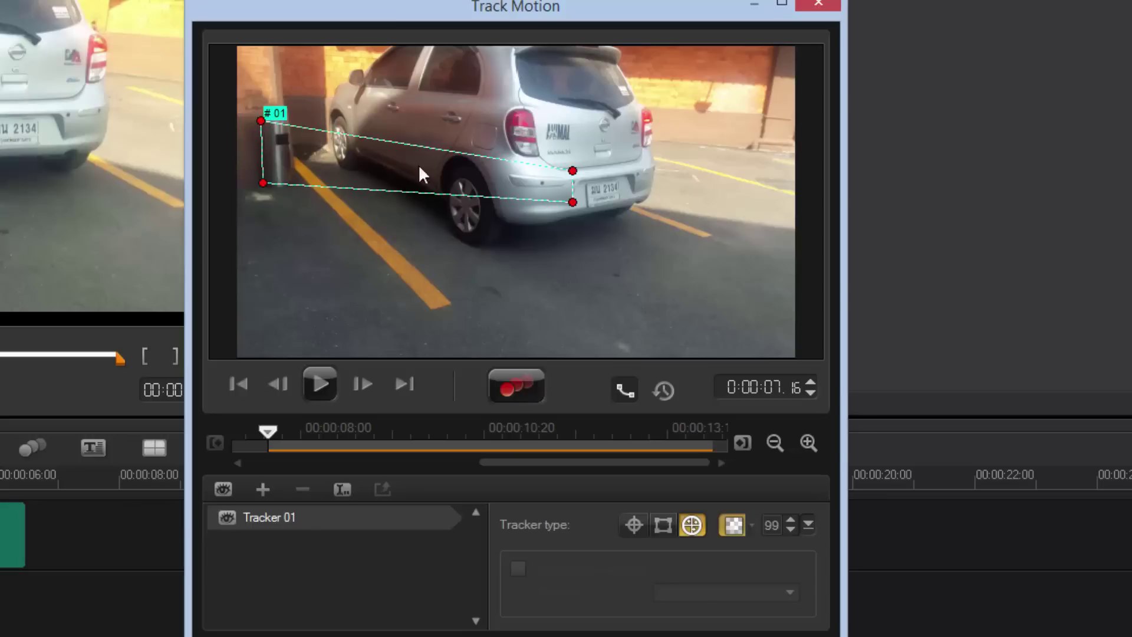
drag(573, 173, 287, 134)
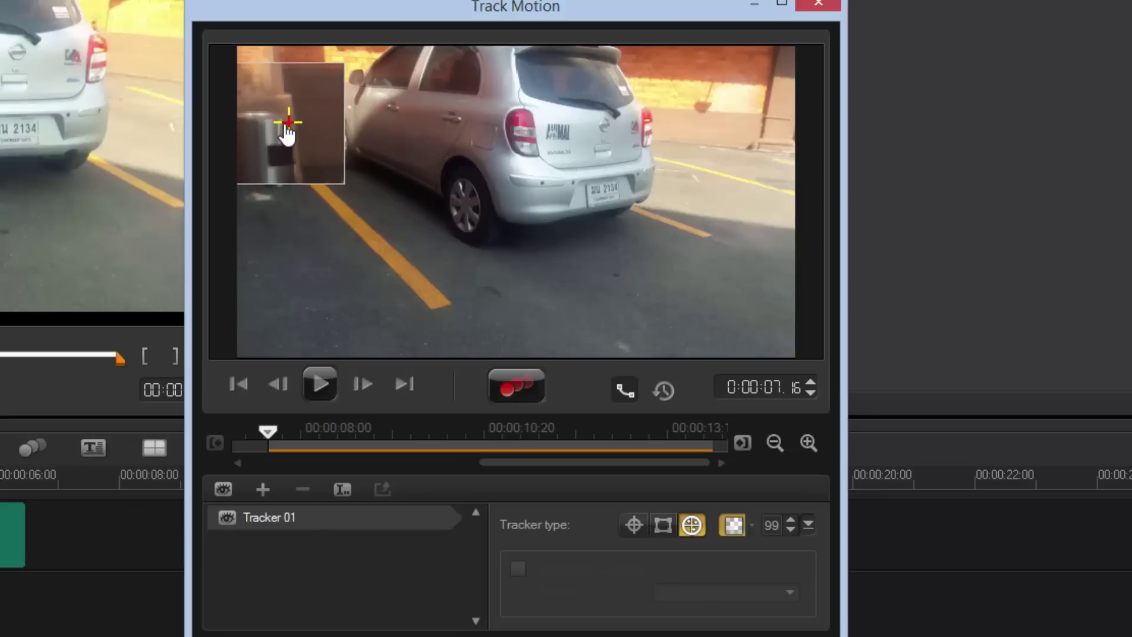
drag(288, 132, 293, 185)
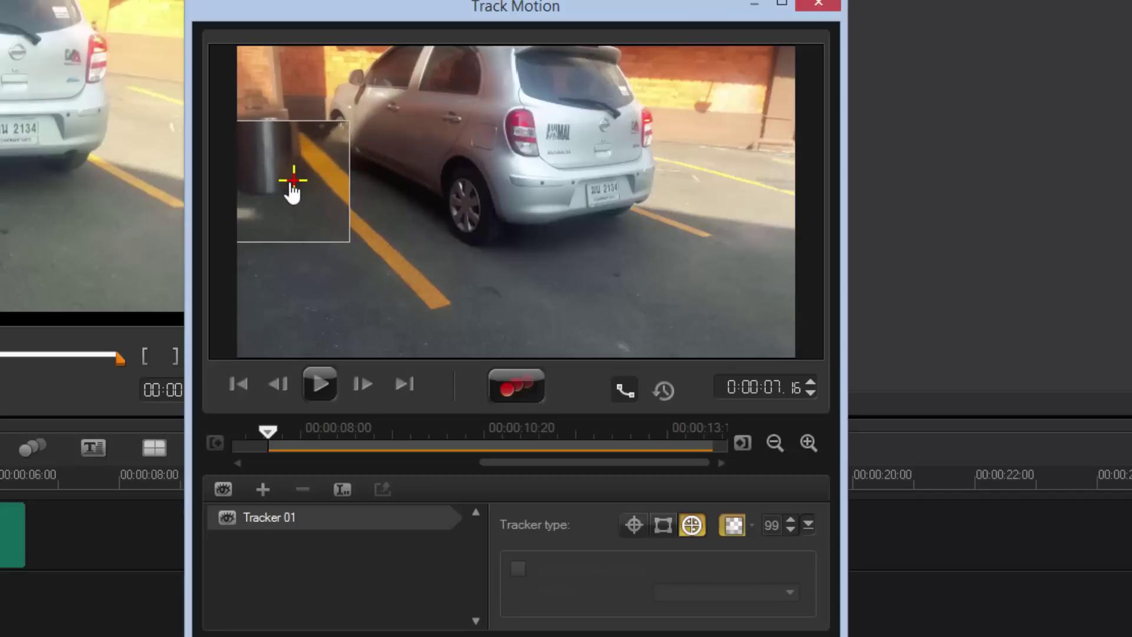
Track the trash bin's motion through the clip, accept the tracking, and scrub the timeline to preview it
click(525, 386)
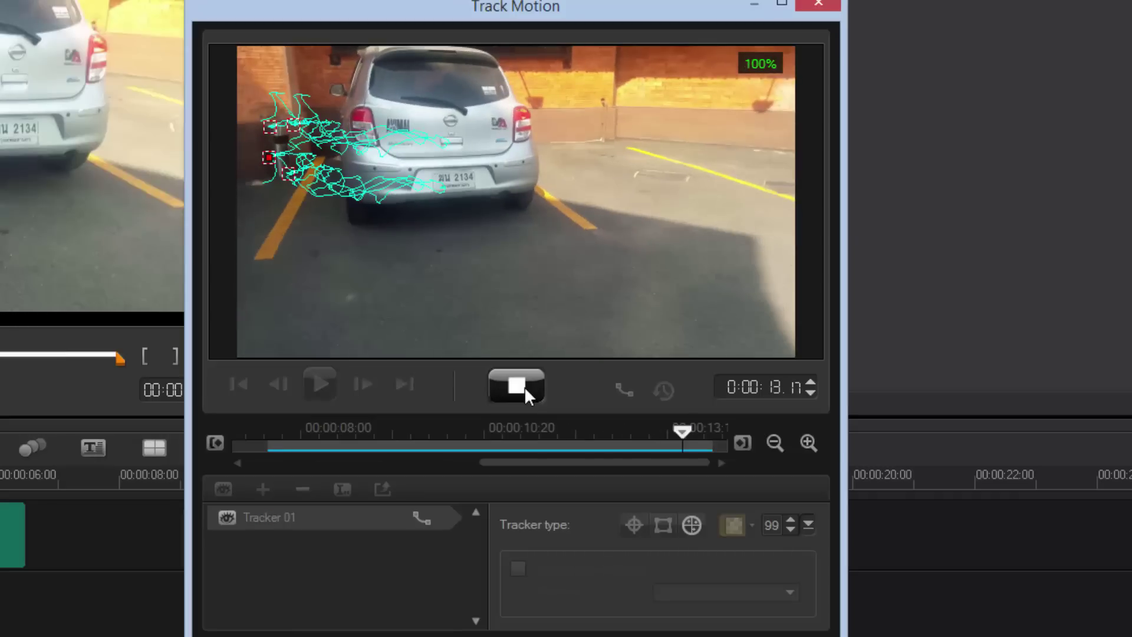
key(Return)
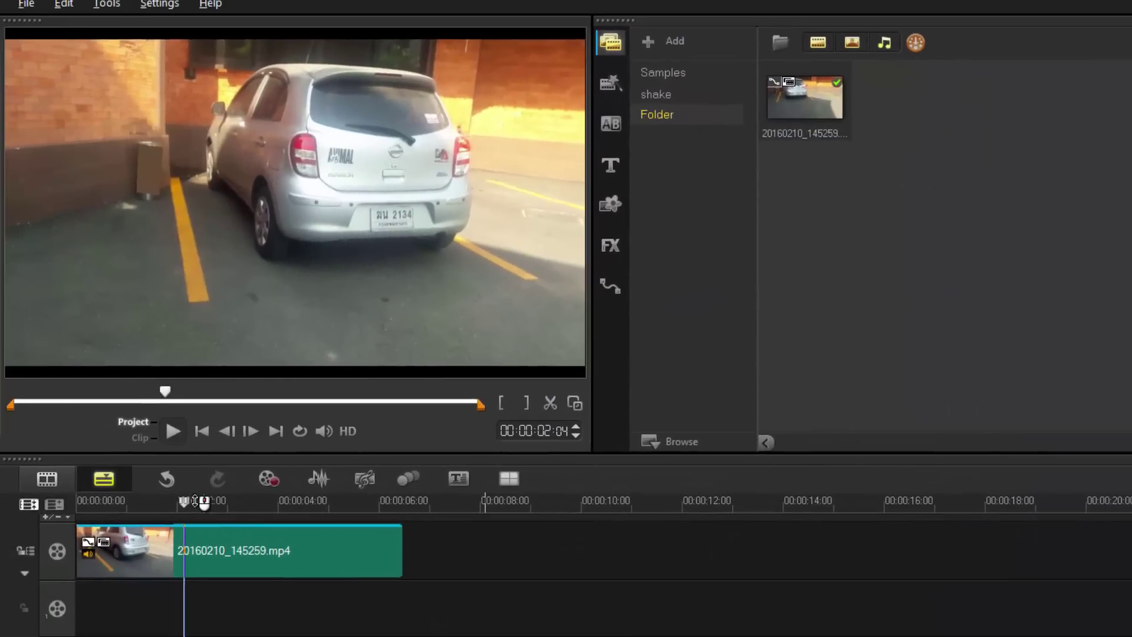
drag(197, 500, 240, 504)
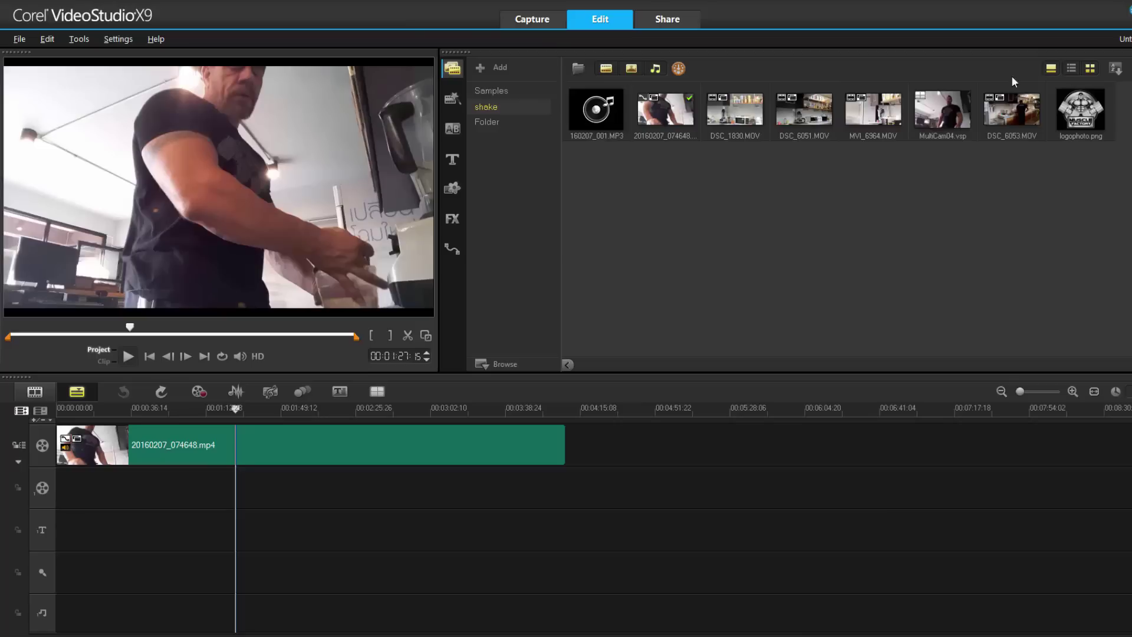
List the audio filters in the library and split the audio from the 20160207_074648.mp4 clip
click(458, 217)
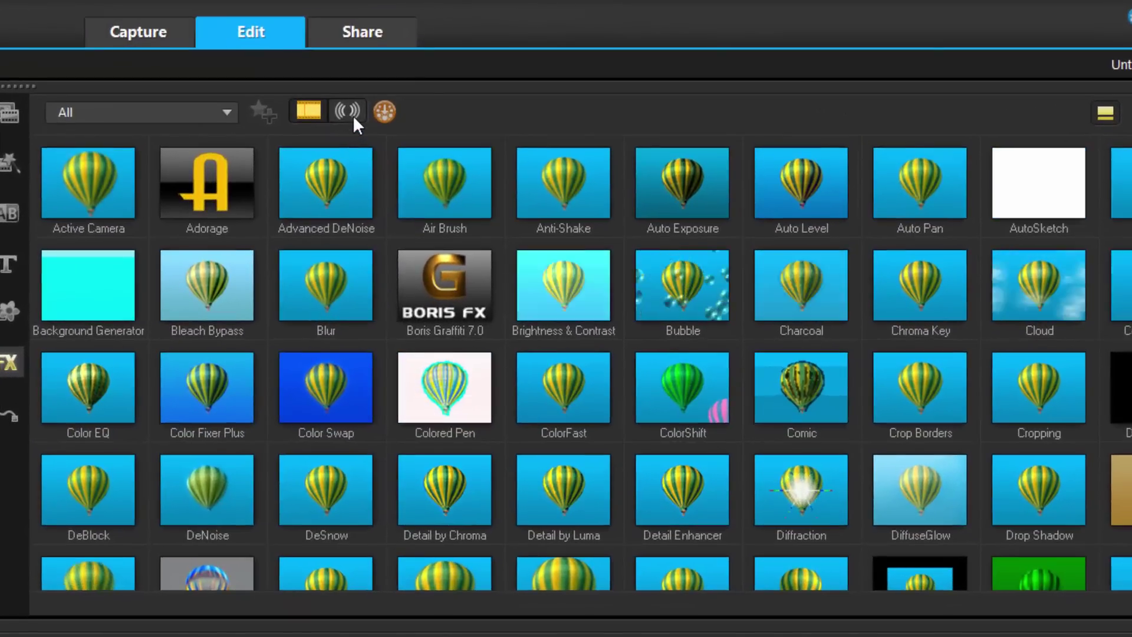
click(398, 104)
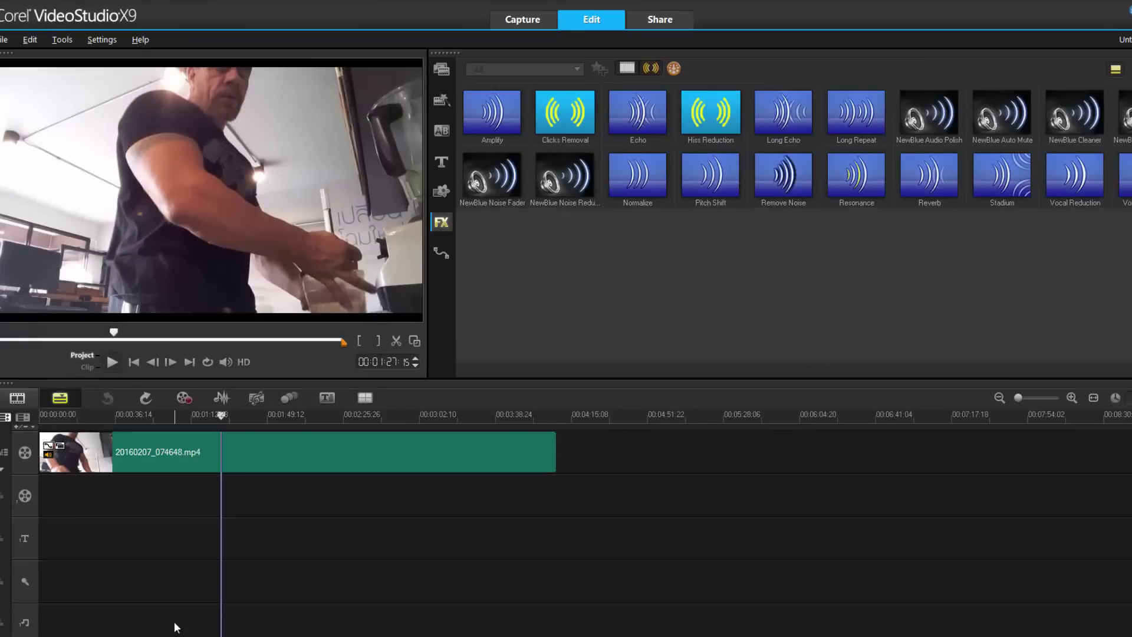
click(365, 459)
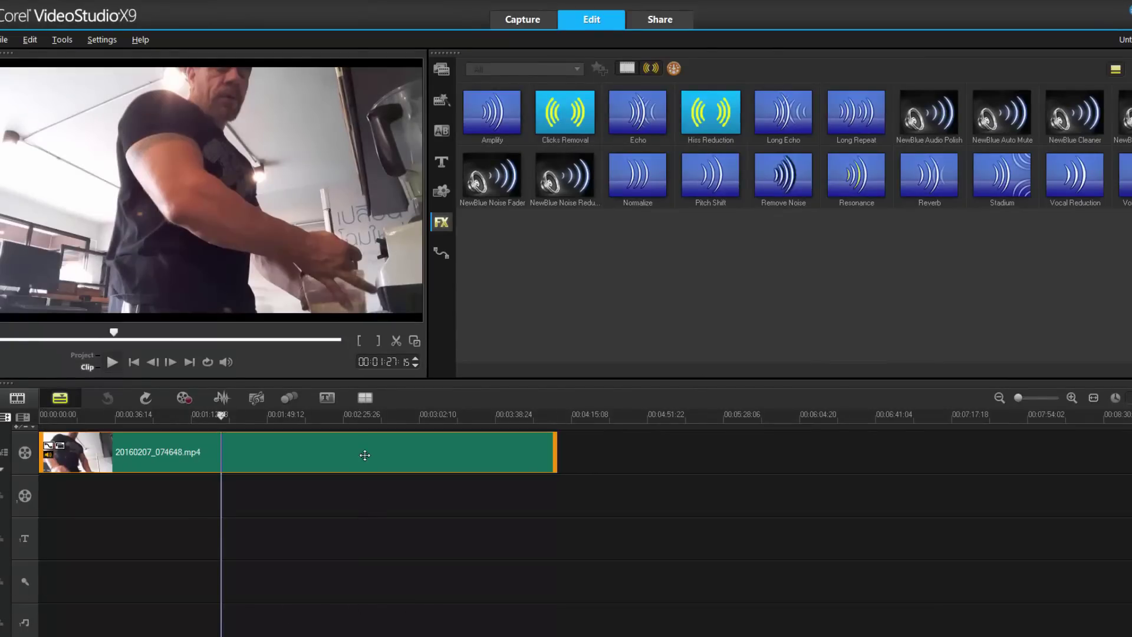
right_click(366, 457)
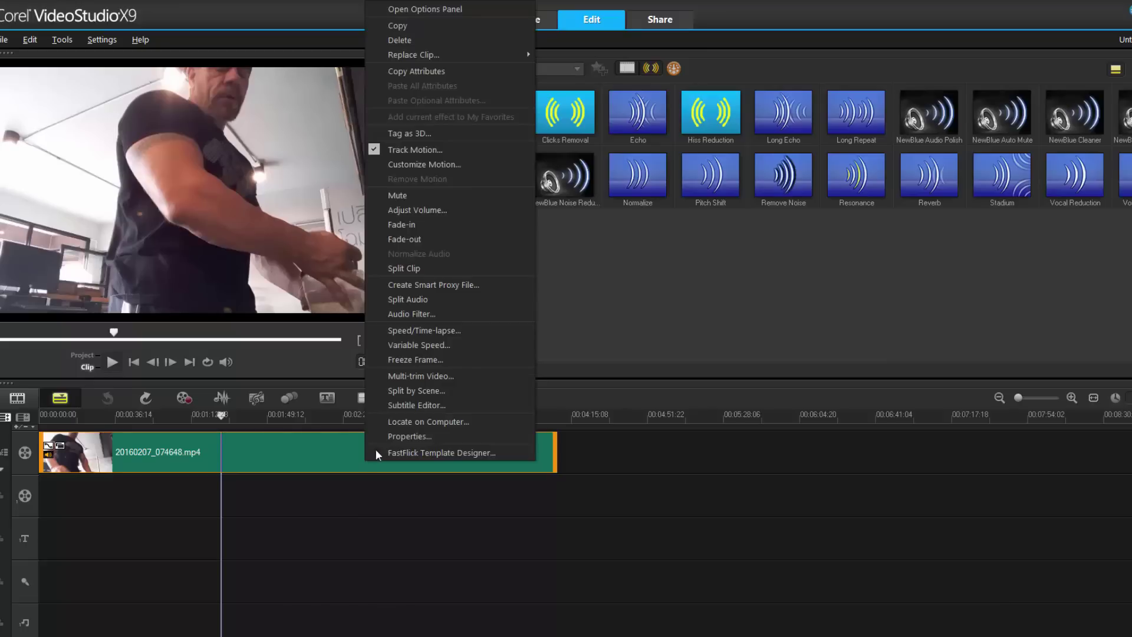
click(413, 309)
Examine the available filters for the separated audio clip in the Audio Filter dialog and close it
double_click(405, 590)
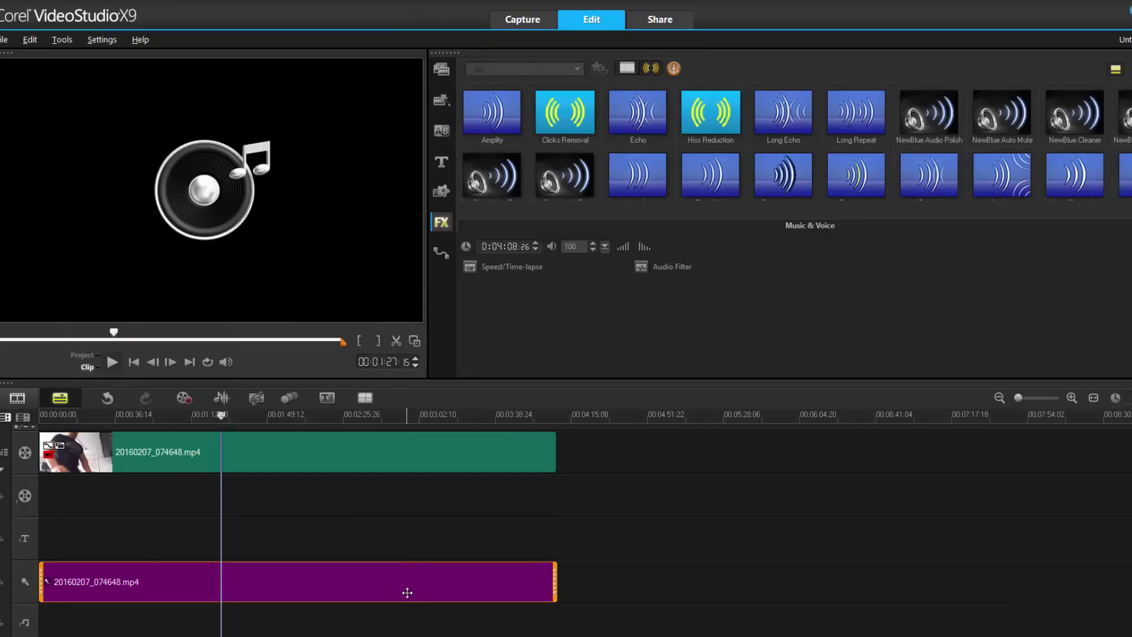
click(657, 266)
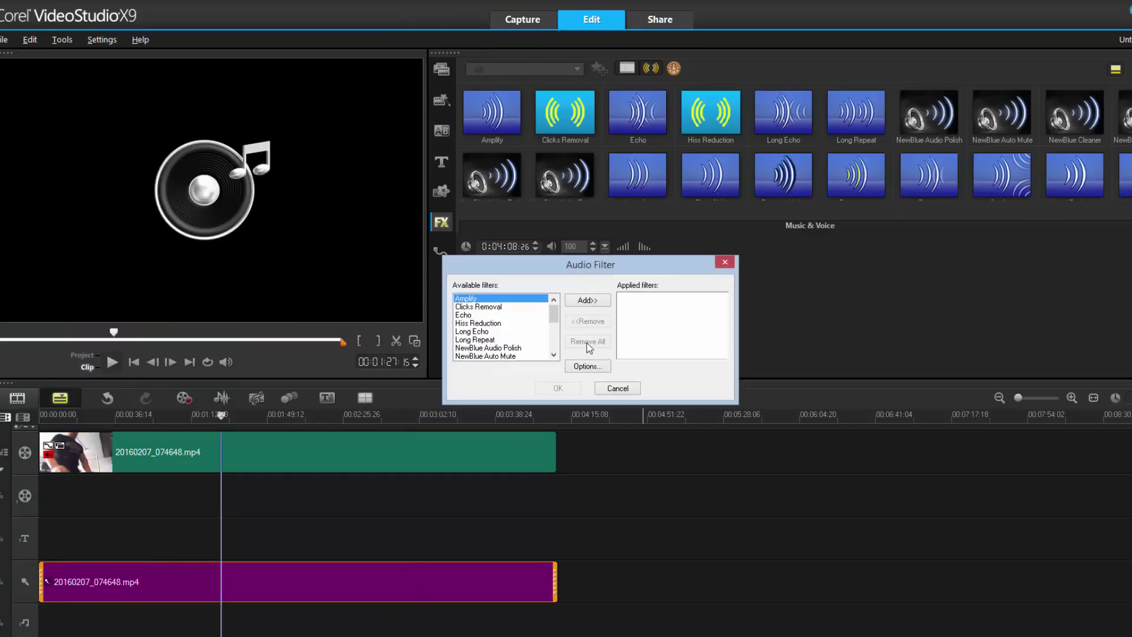
click(725, 262)
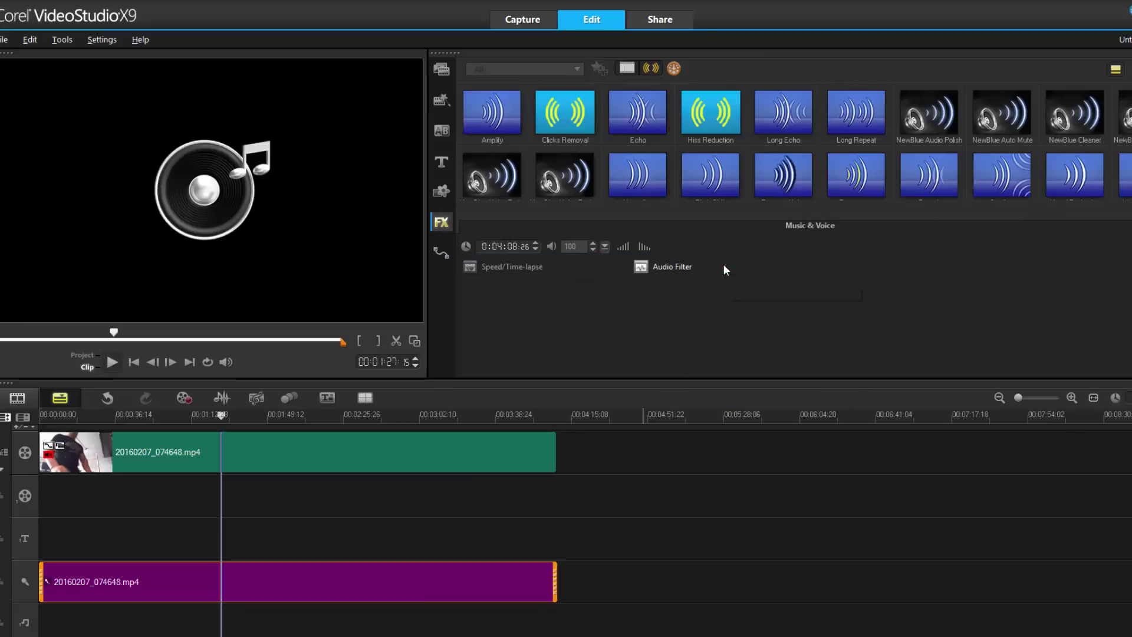
Apply the Normalize filter to the separated audio clip, and undo both the filter and the audio split
drag(642, 182, 413, 595)
double_click(413, 590)
click(668, 272)
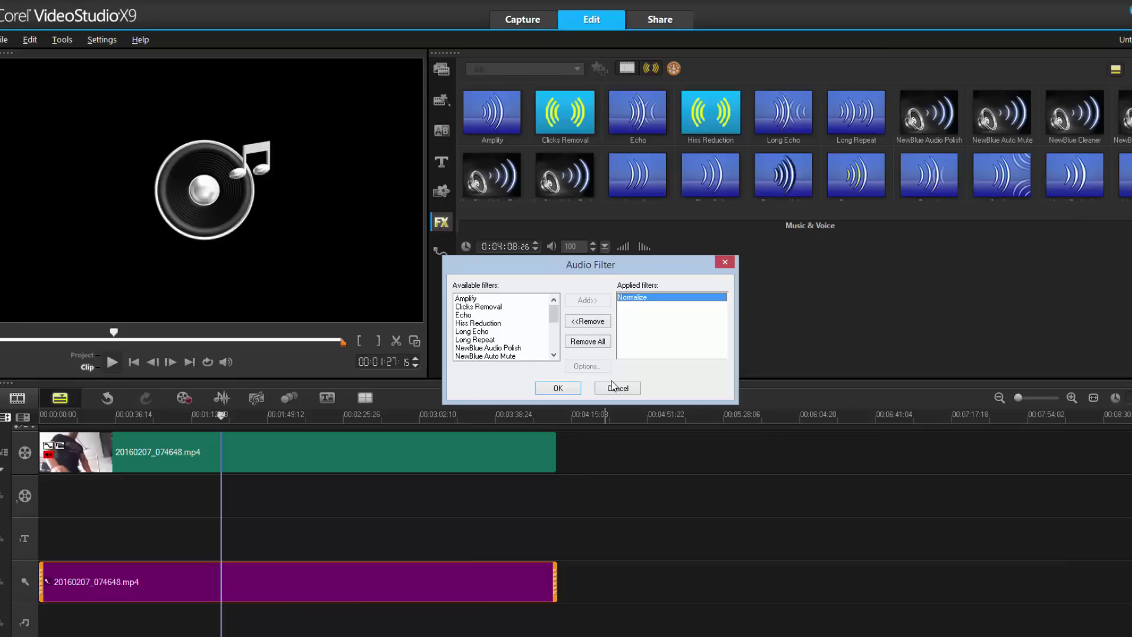
click(559, 389)
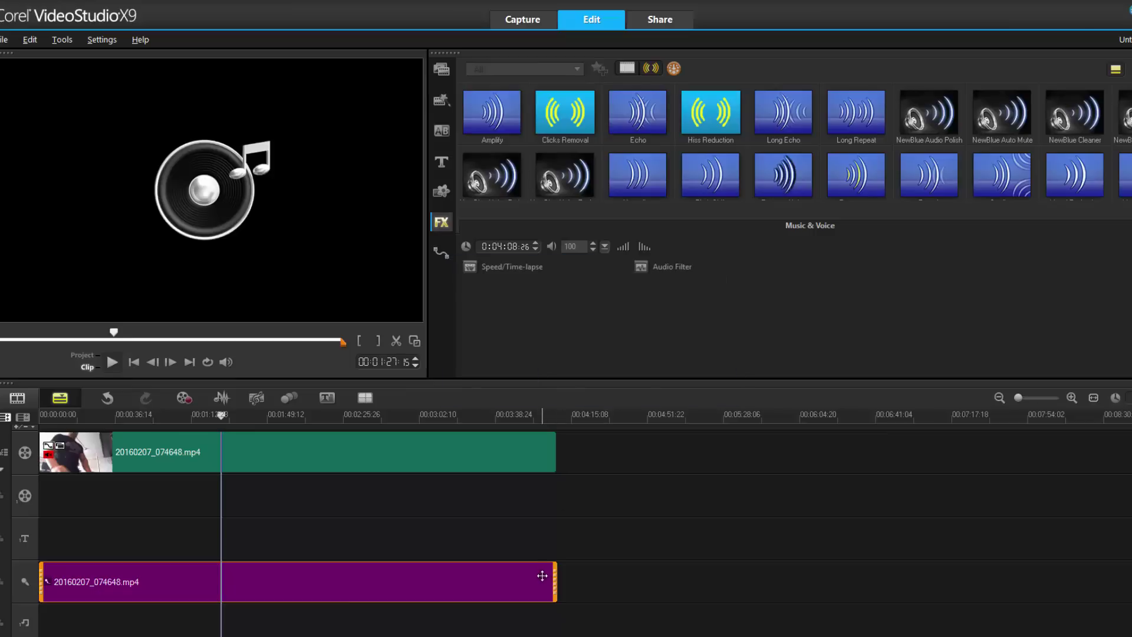
click(113, 397)
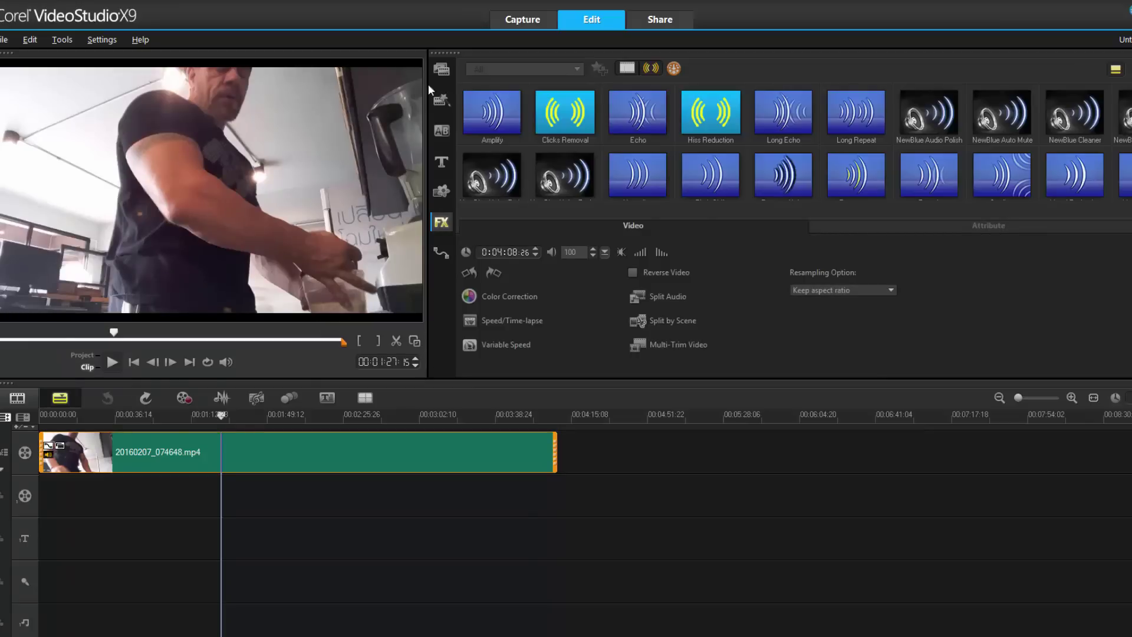
Add DSC_1830.MOV from the shake folder after the first clip and normalize the audio of both clips together
click(447, 69)
drag(728, 111, 652, 447)
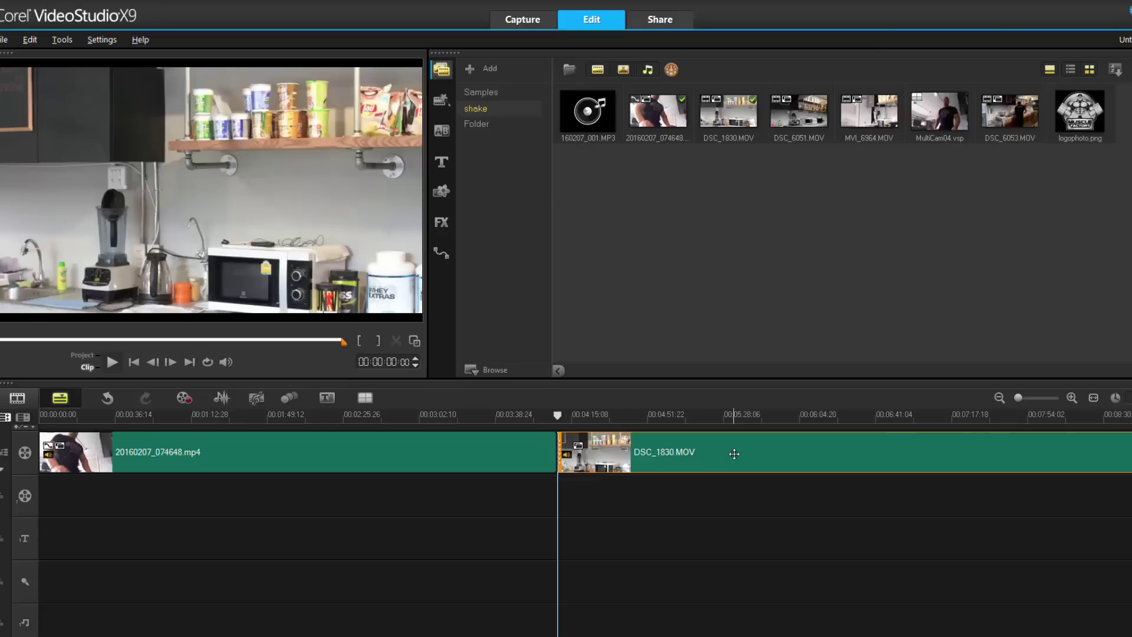
click(517, 463)
right_click(517, 462)
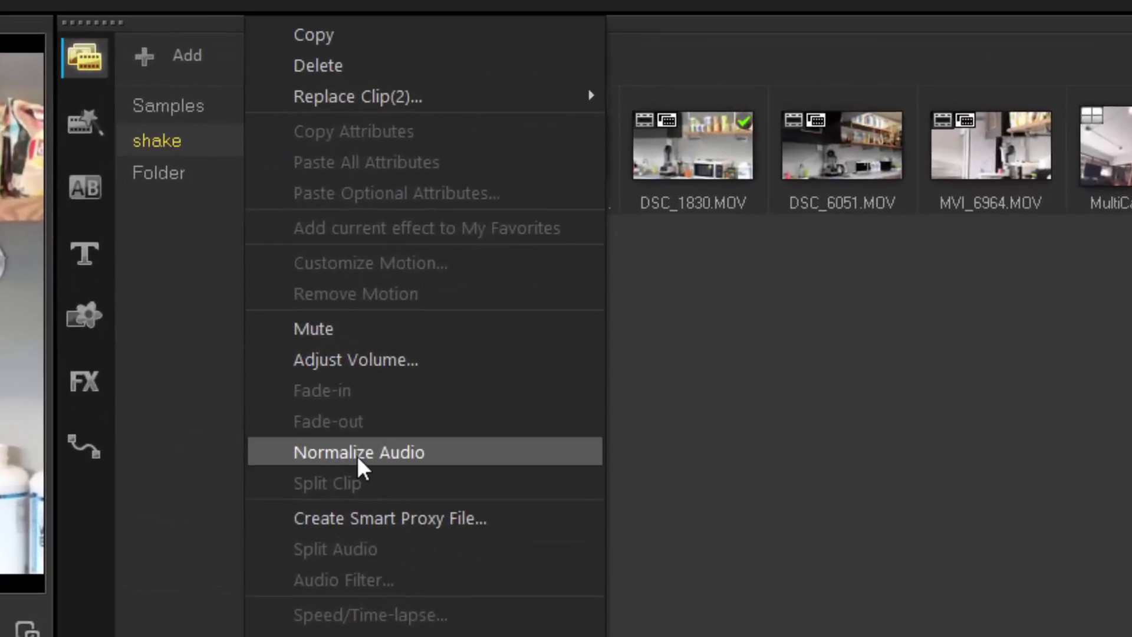
click(357, 454)
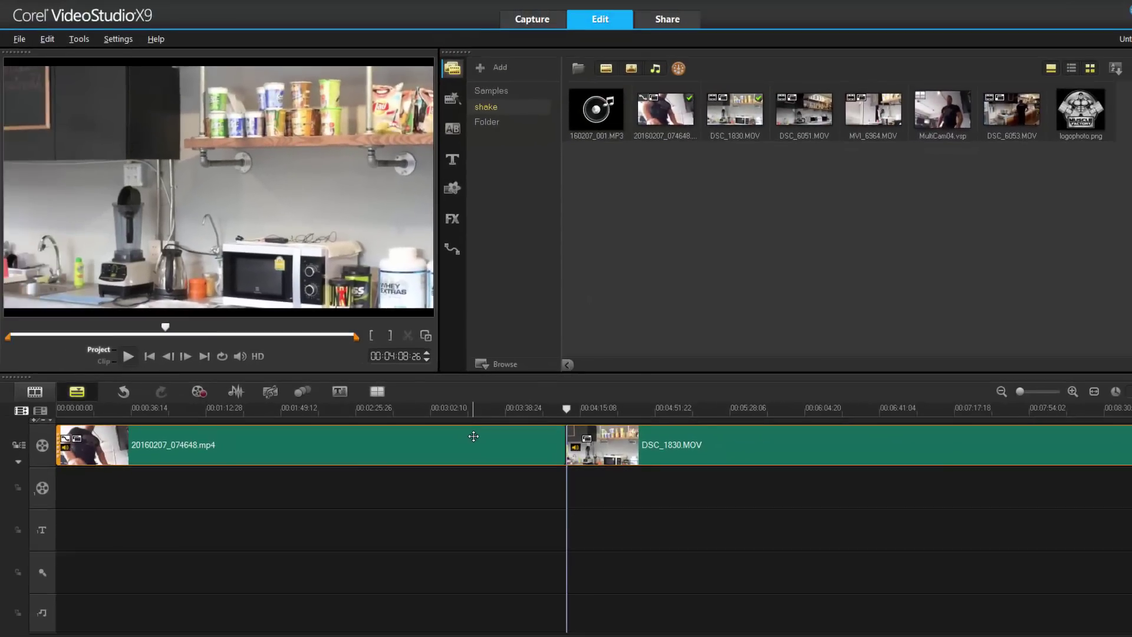
Split the audio from the 20160207_074648.mp4 clip and open the Audio Ducking settings for the separated audio
right_click(474, 436)
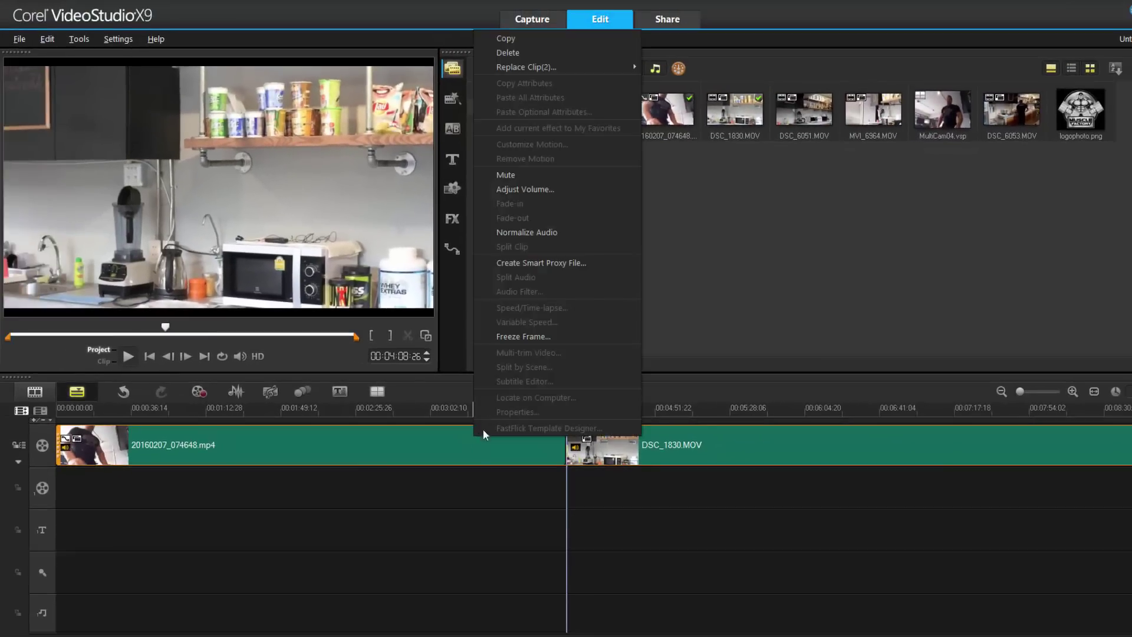
click(475, 449)
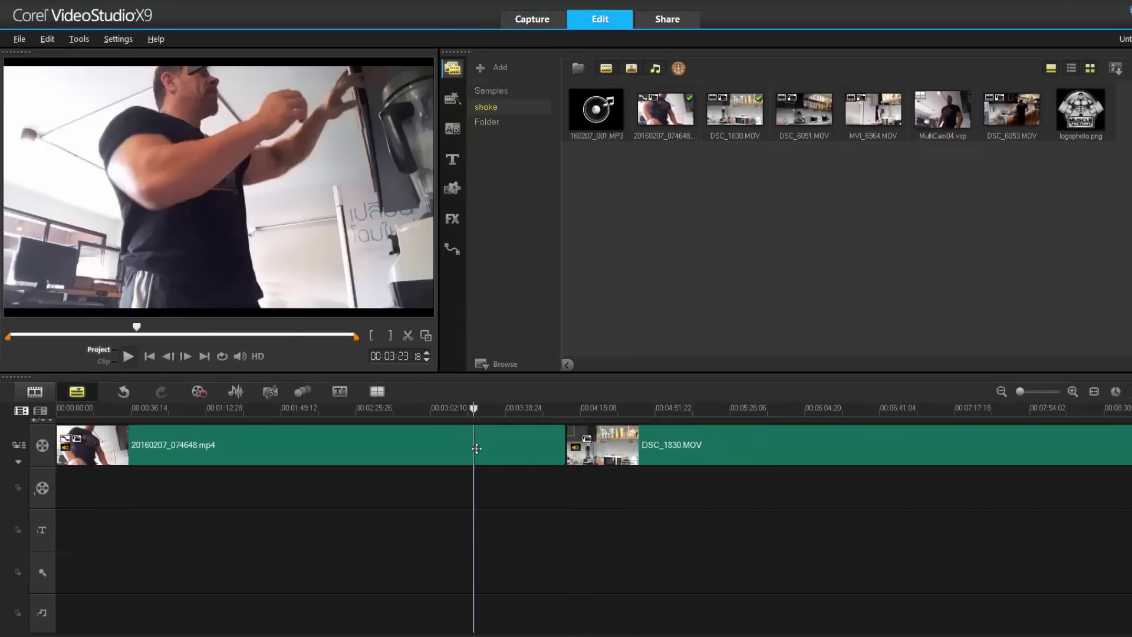
right_click(475, 448)
click(533, 294)
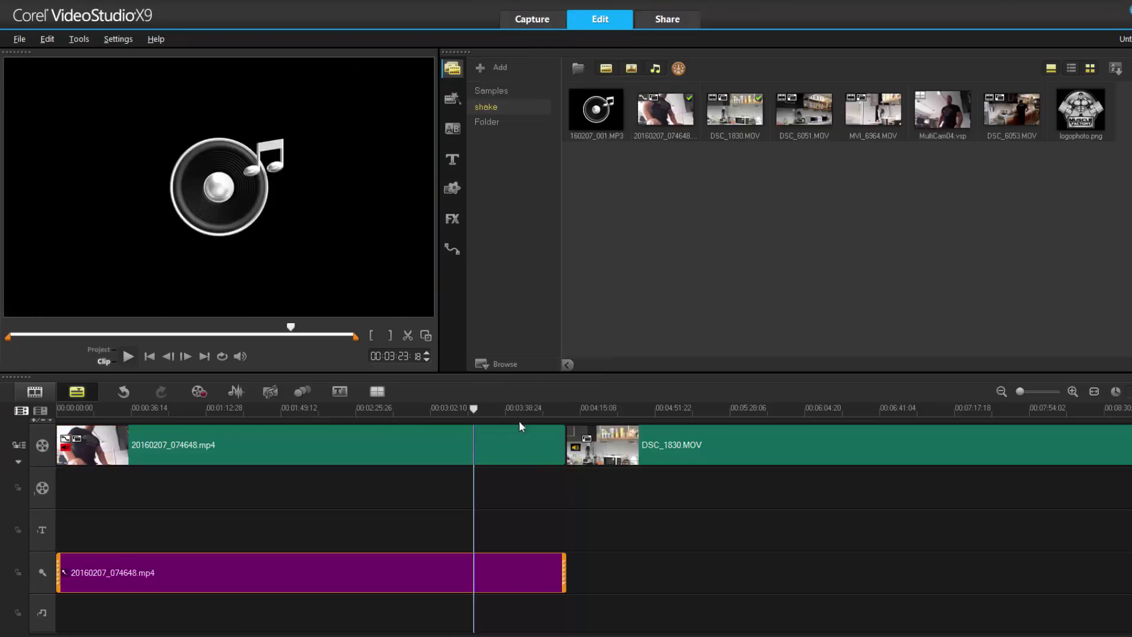
right_click(466, 575)
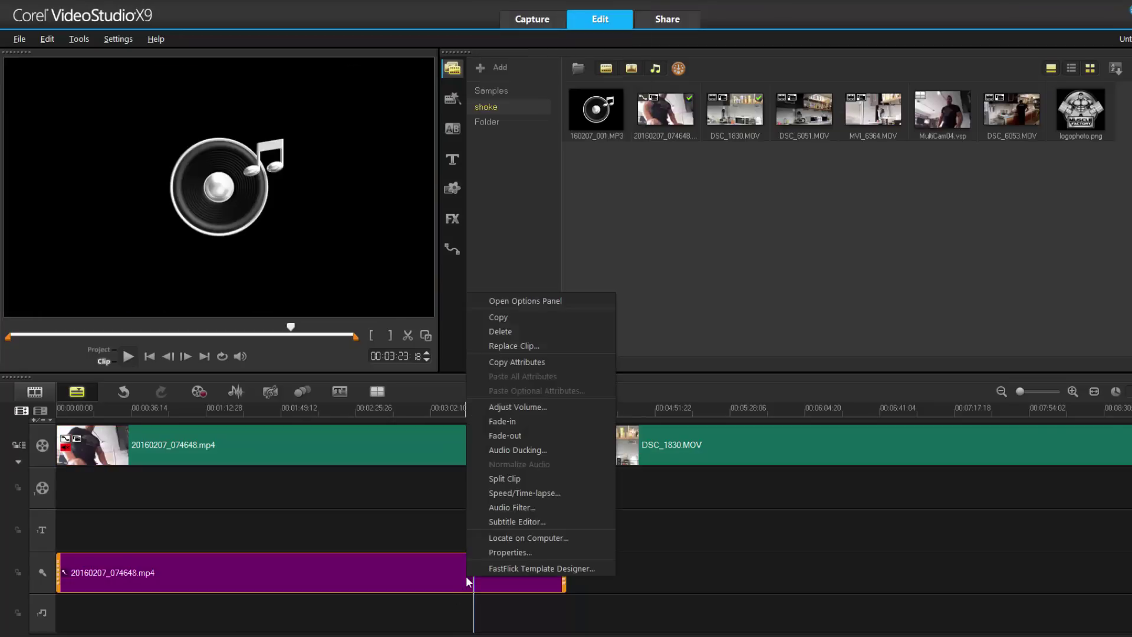
click(506, 448)
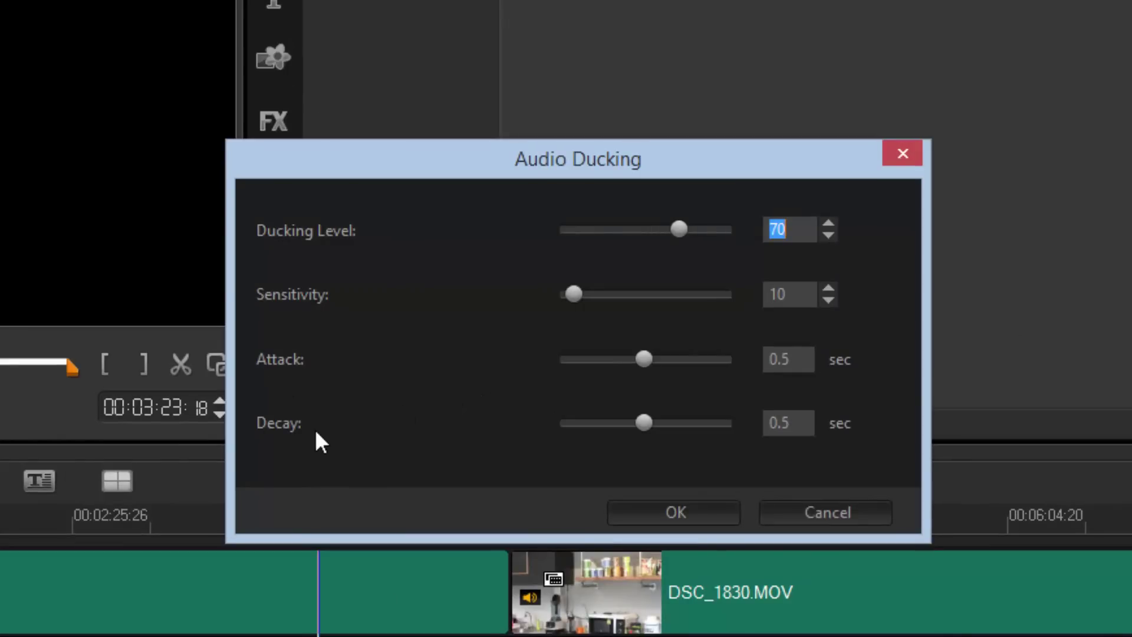
mouse_move(572, 423)
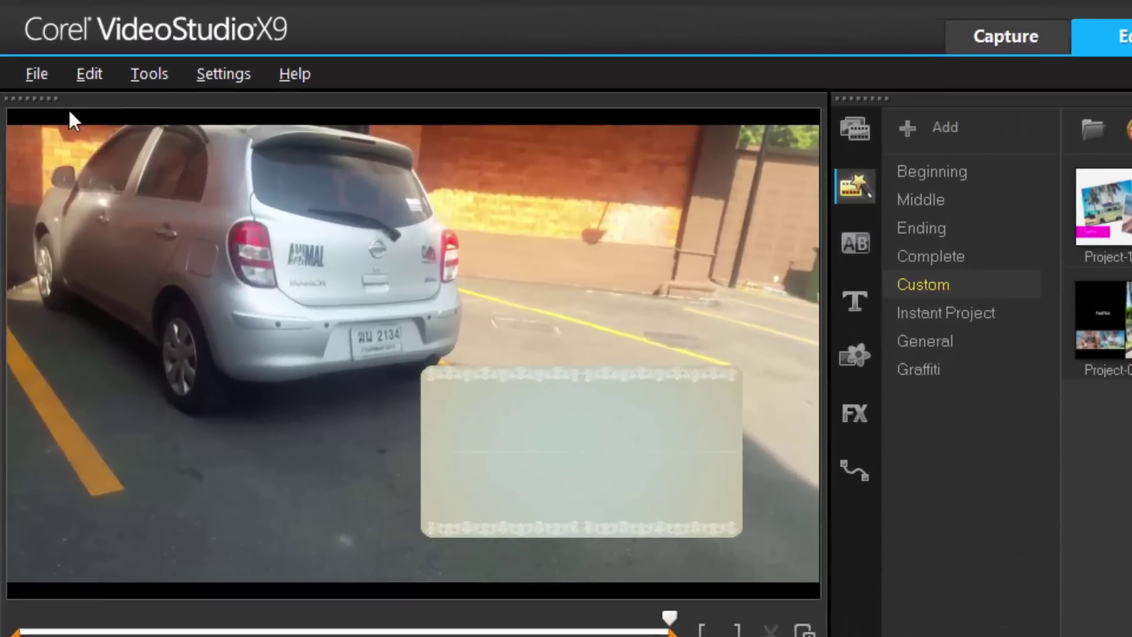
Examine the template types available for exporting the project as a template
click(36, 74)
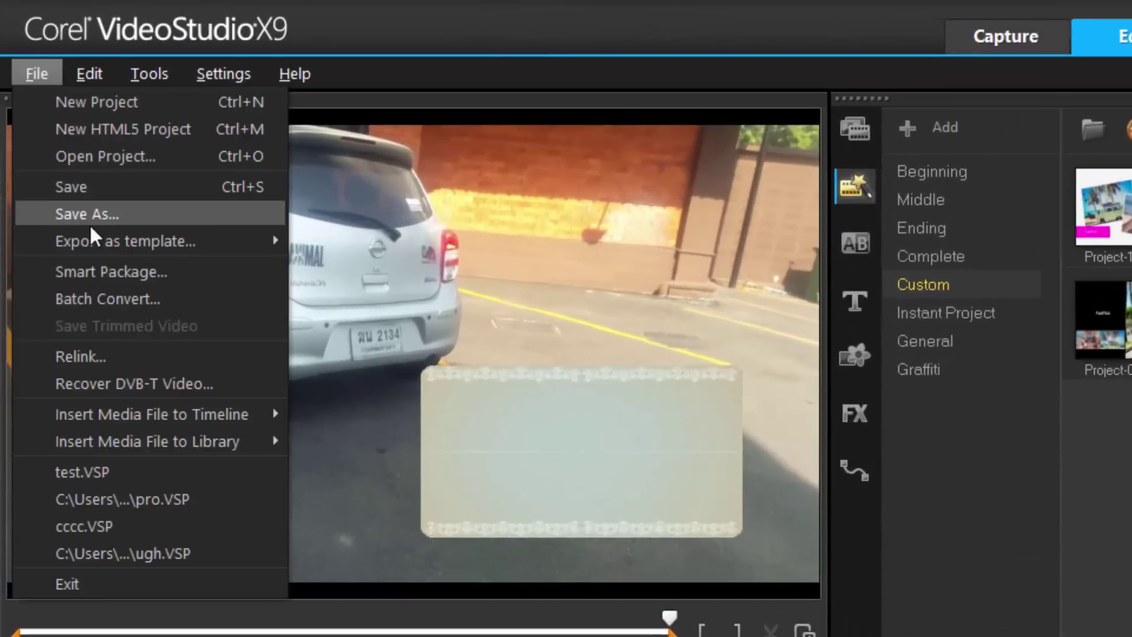
mouse_move(104, 244)
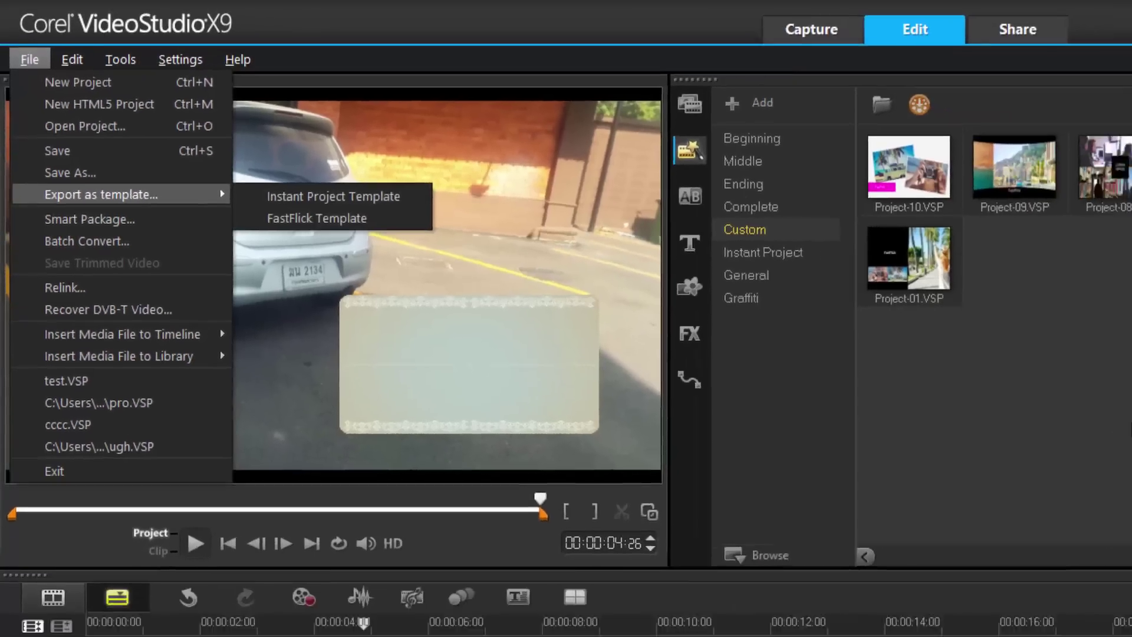
key(Escape)
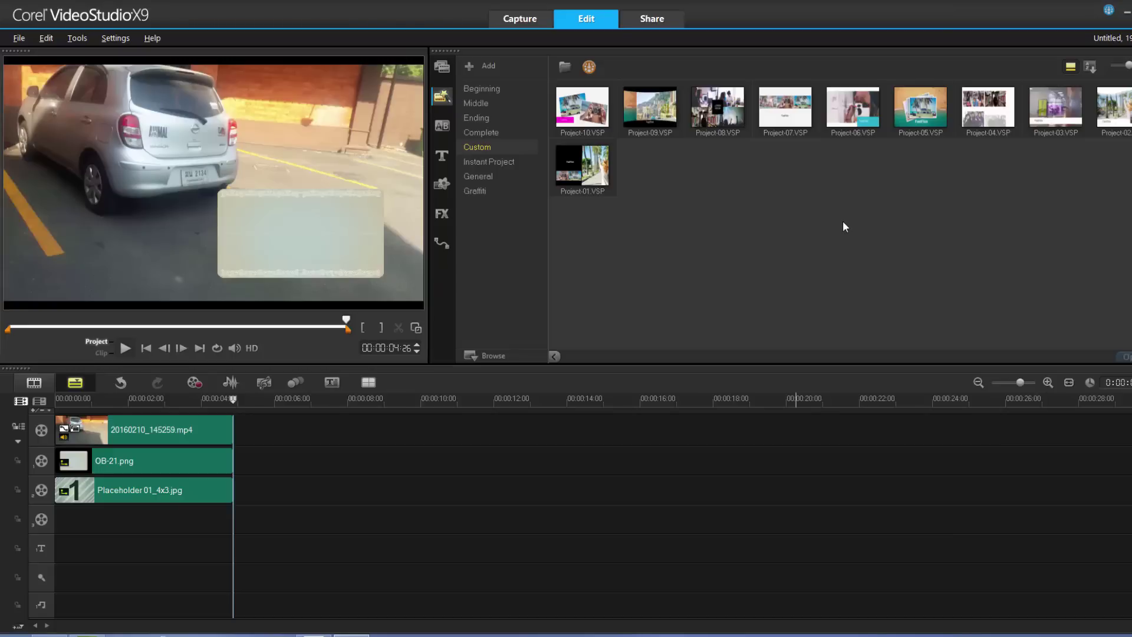
Review the FastFlick Template Designer attributes of the Placeholder 01_4x3.jpg overlay clip and cancel the dialog
right_click(216, 490)
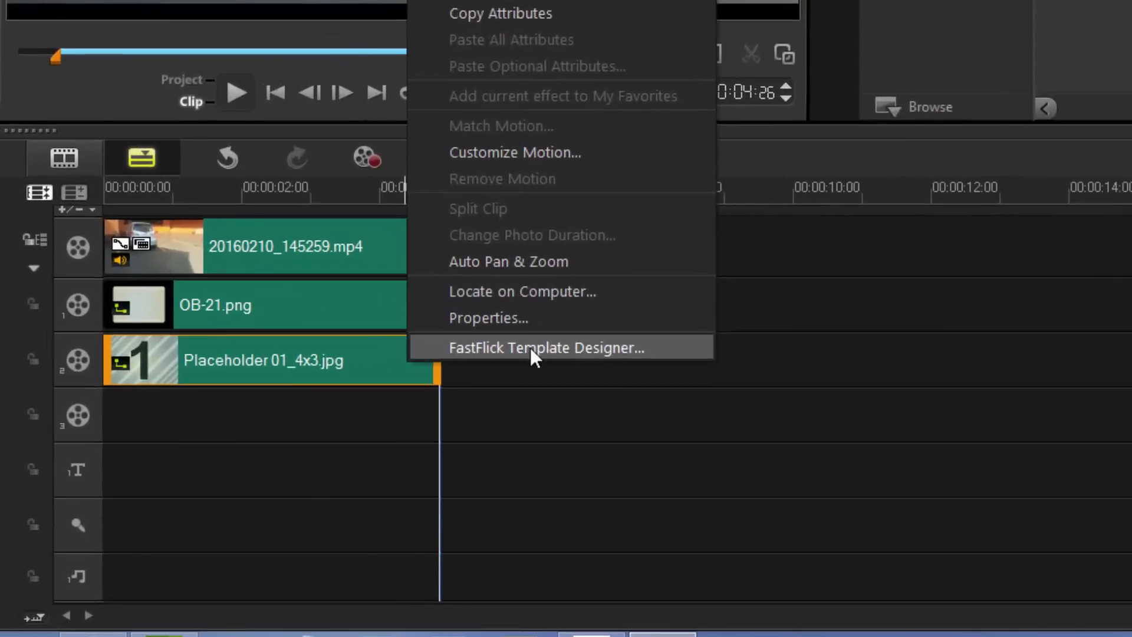
click(331, 458)
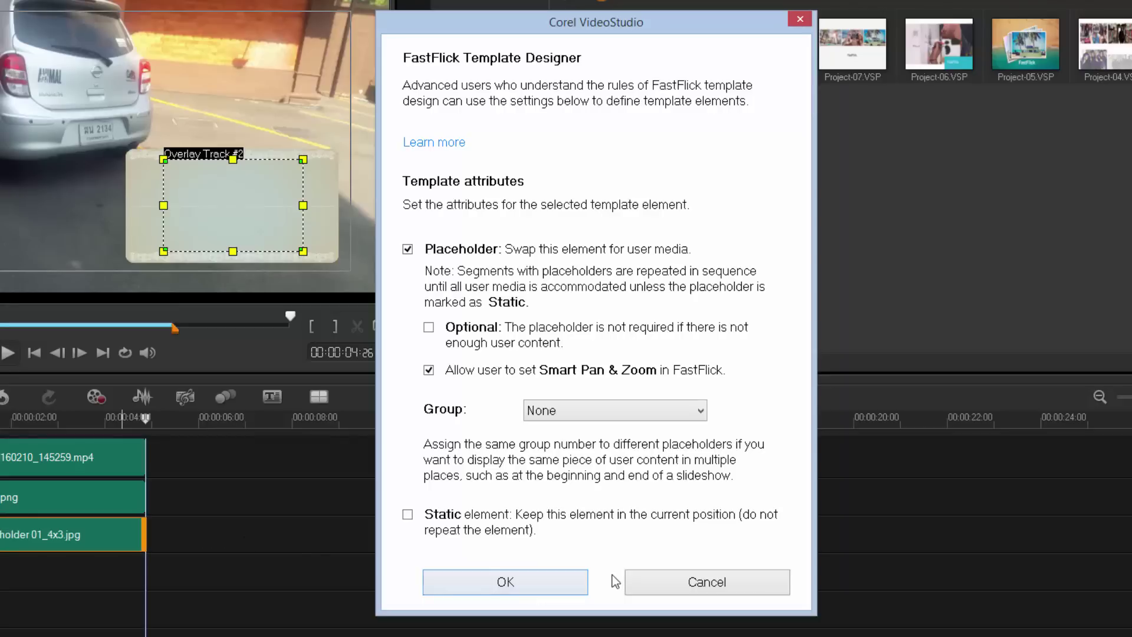
click(646, 588)
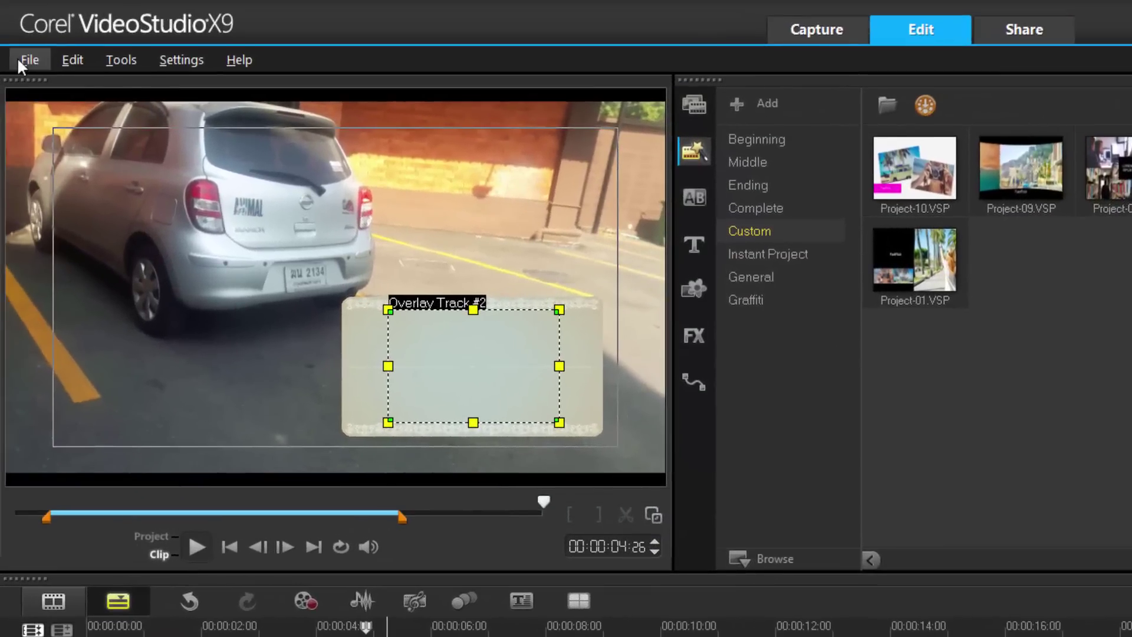
Start exporting the project as a FastFlick template, saving the project to the Desktop as test
click(19, 58)
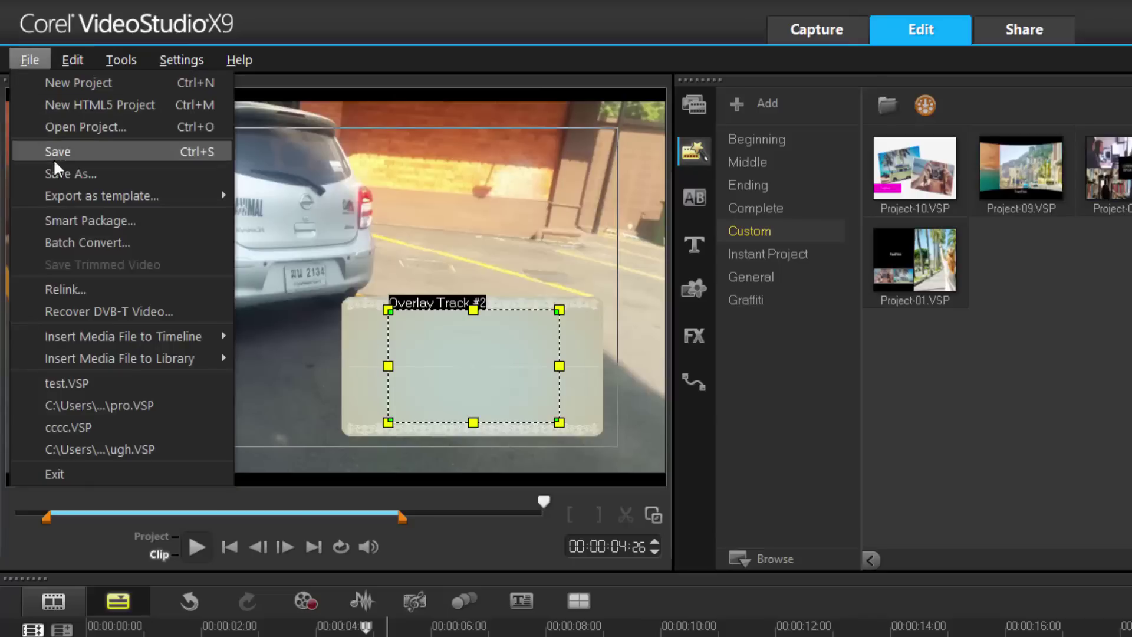
mouse_move(202, 193)
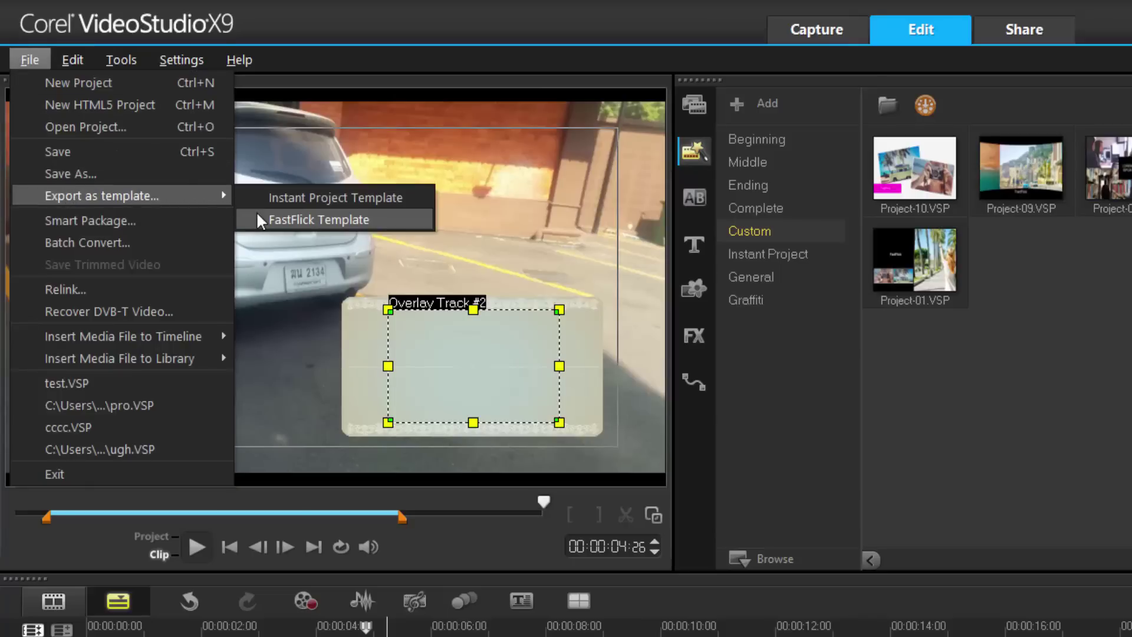
click(284, 220)
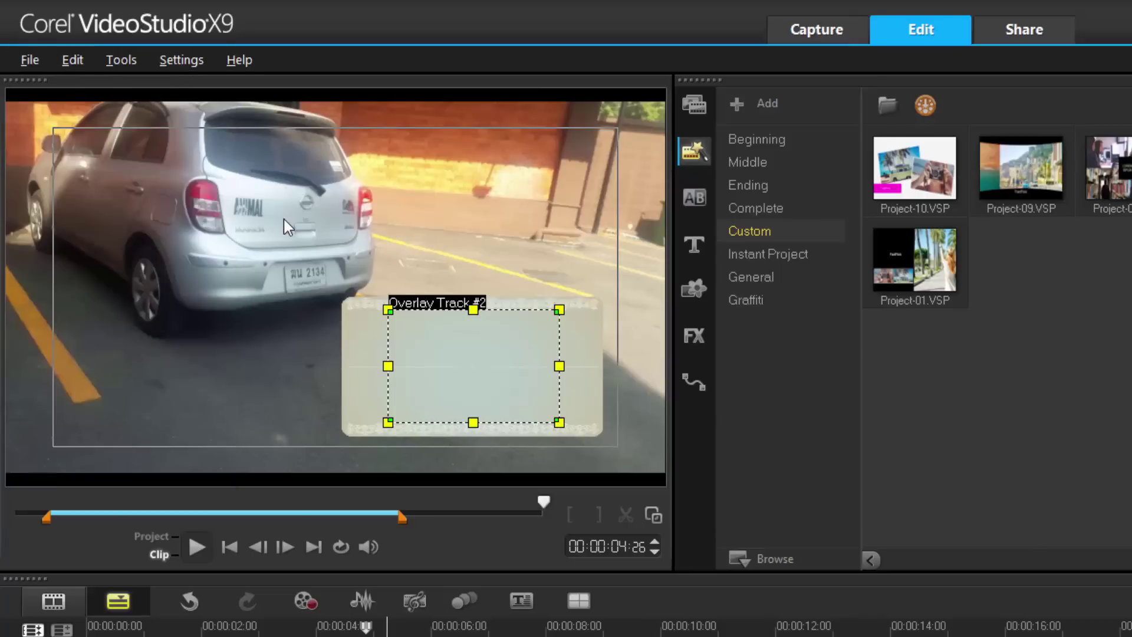
click(911, 526)
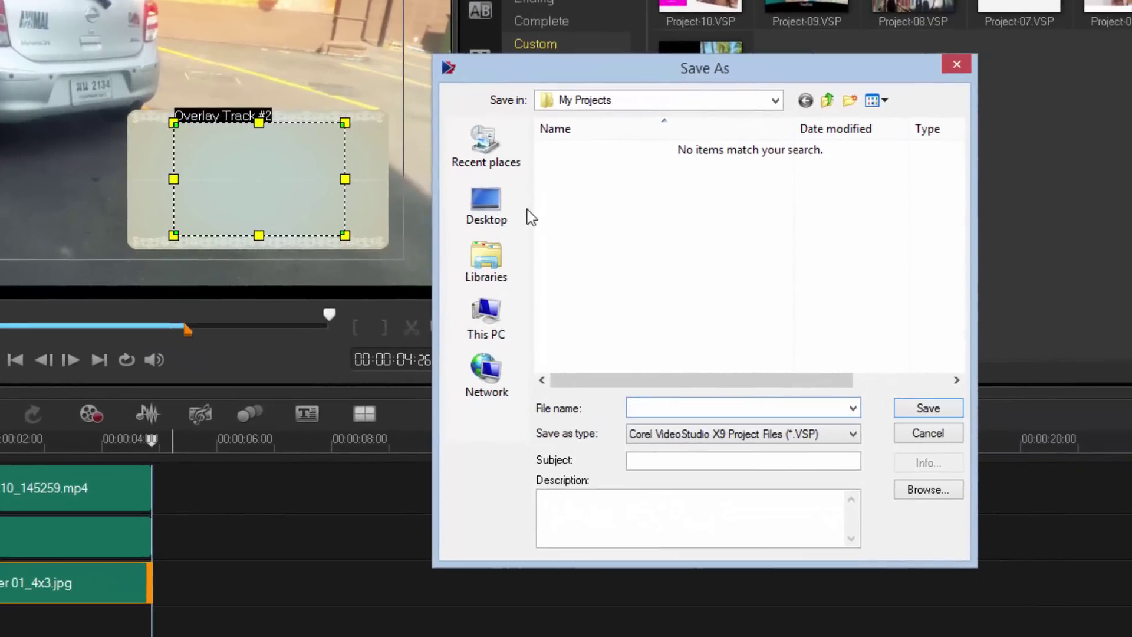
click(499, 217)
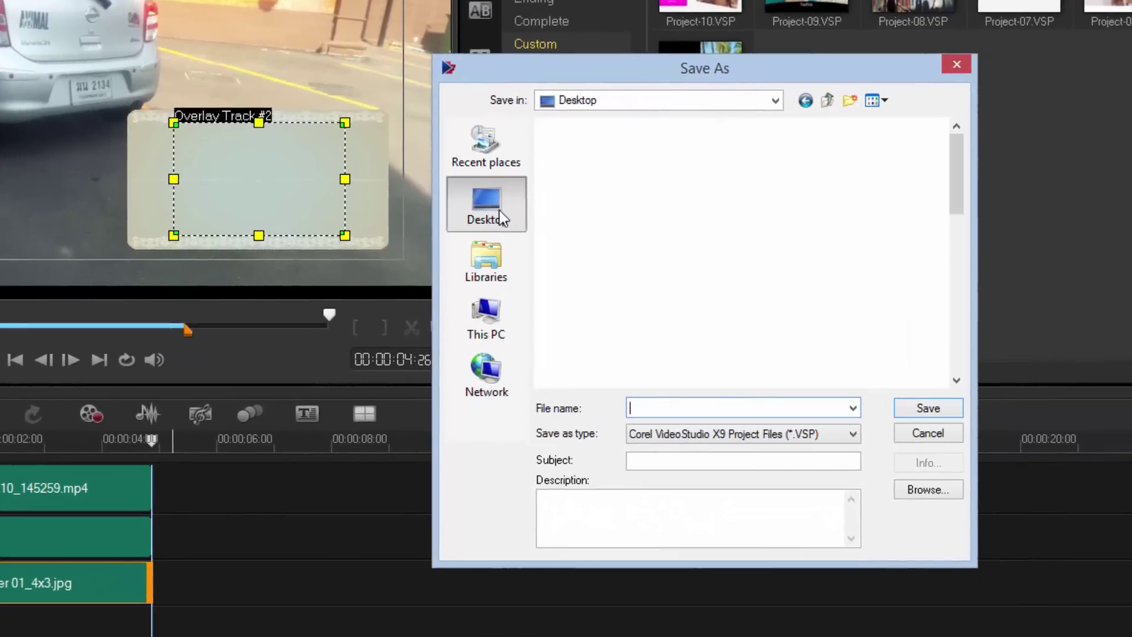
text(test)
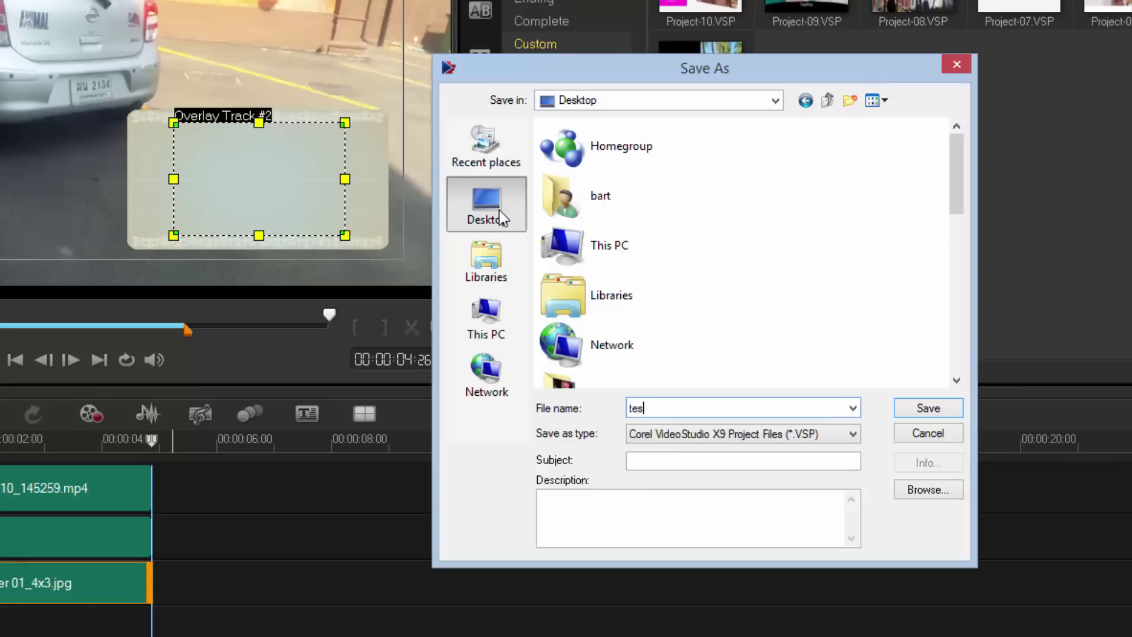
click(935, 411)
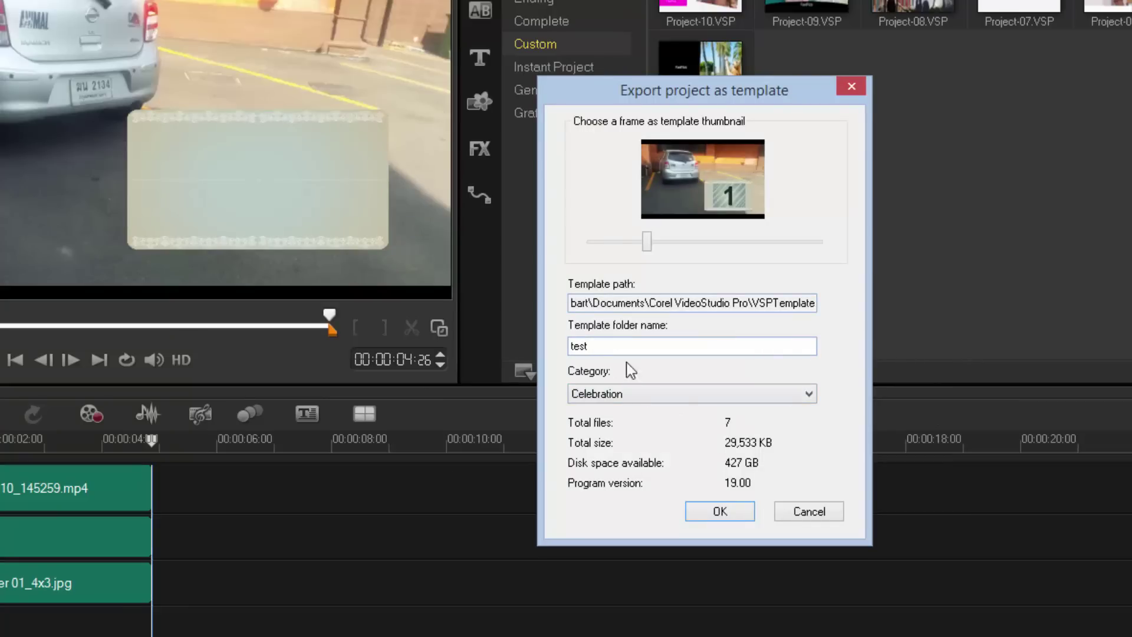
Assign the template to the Comics category and complete the export
click(807, 394)
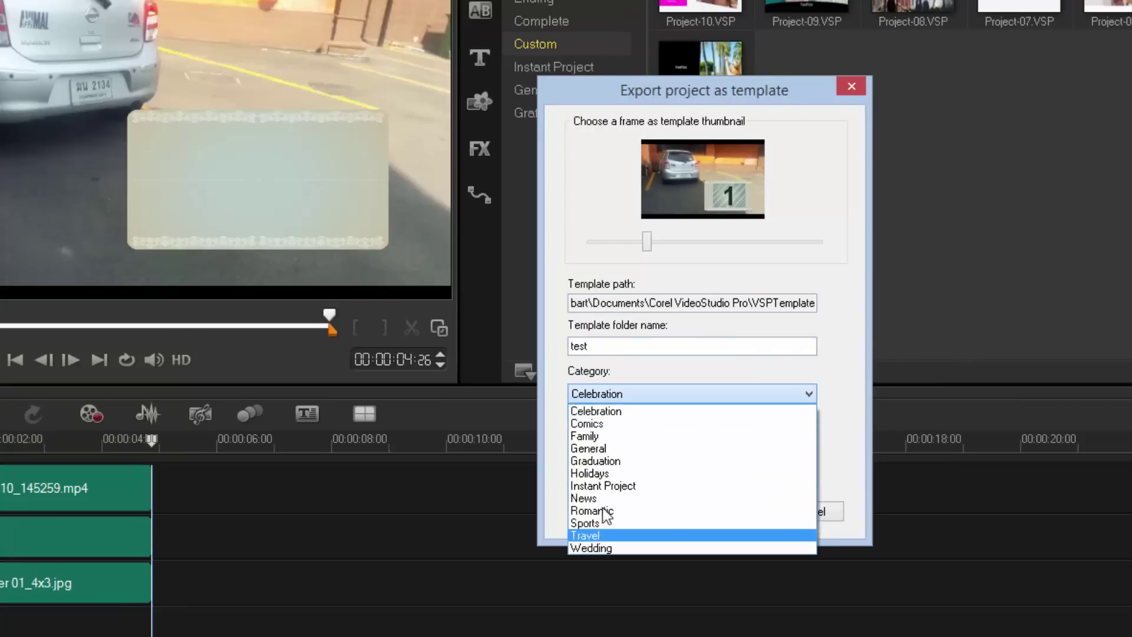
click(589, 423)
click(718, 515)
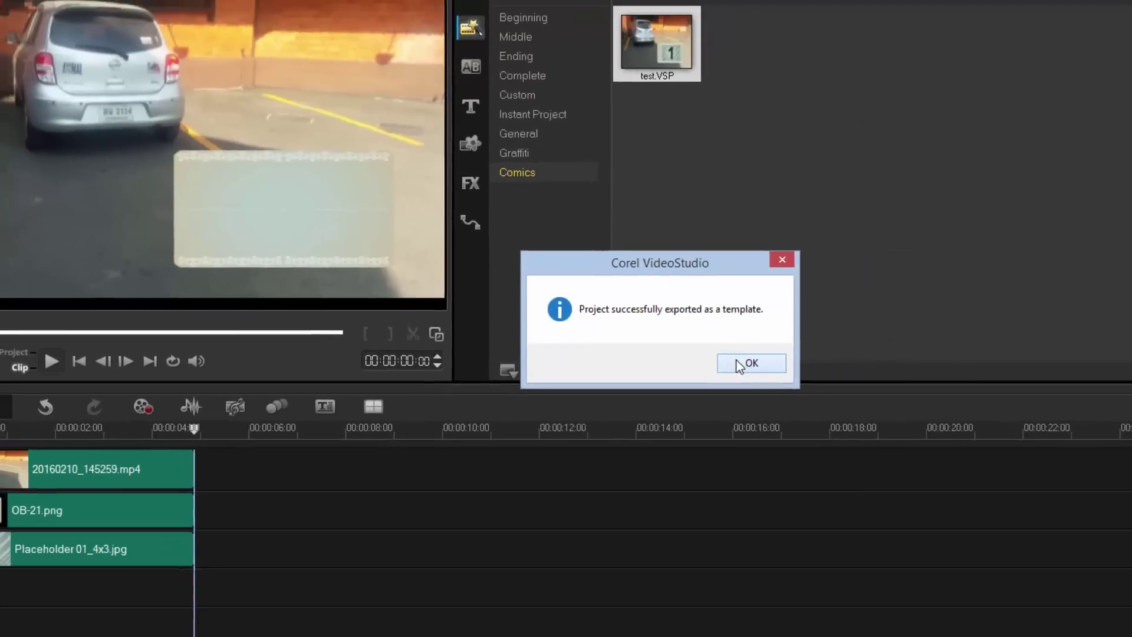
click(738, 364)
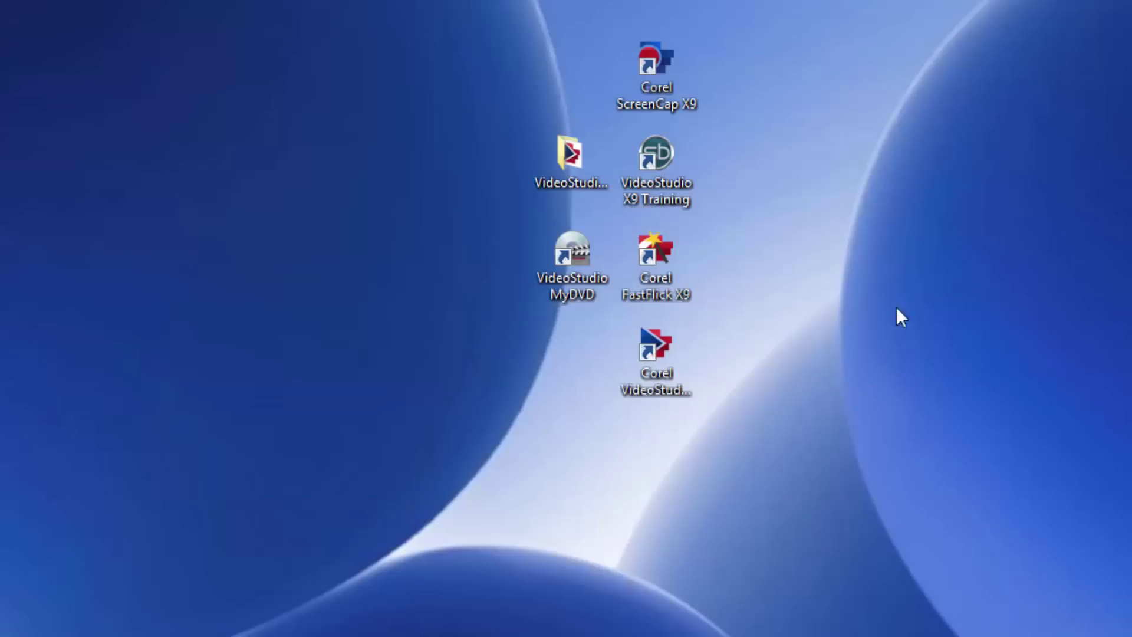
Launch Corel FastFlick X9 from the desktop and filter its template themes to Comics
double_click(645, 266)
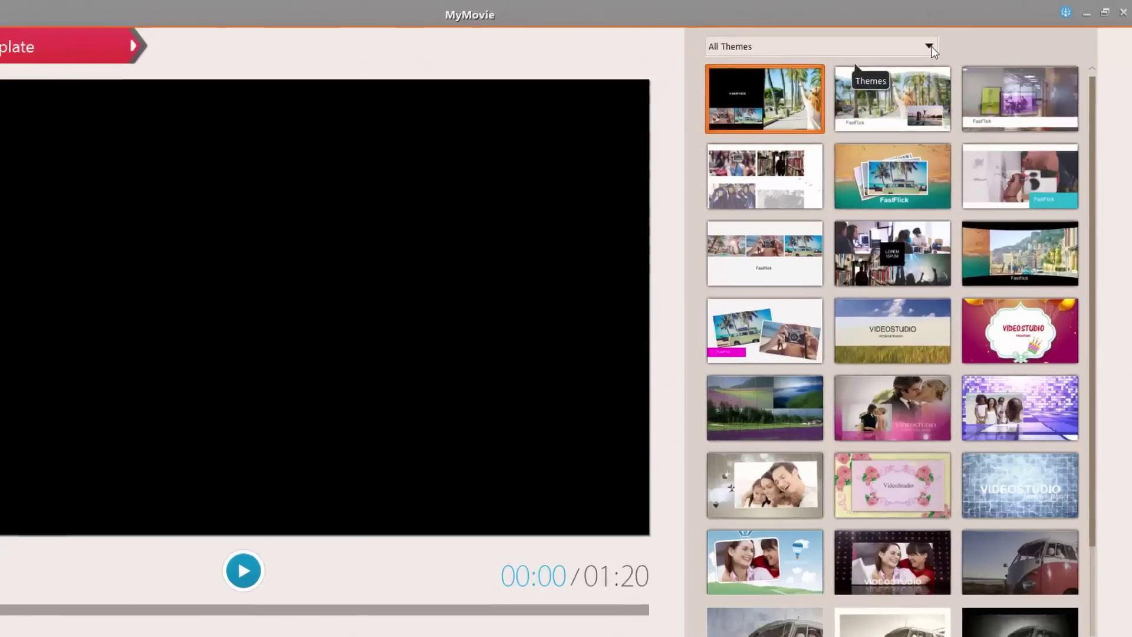
click(929, 46)
click(760, 111)
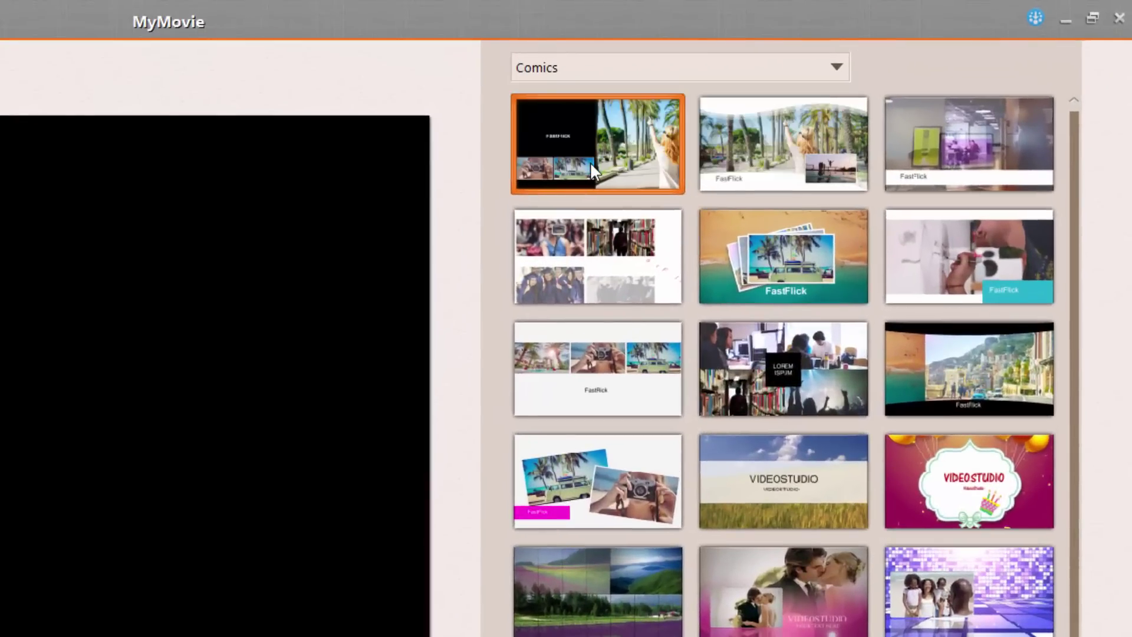